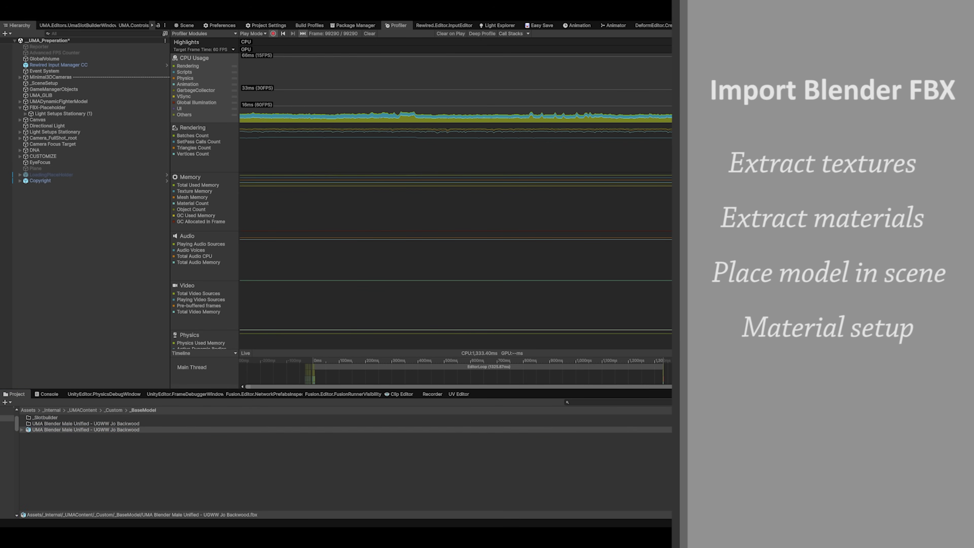
Import the Jo Backwood FBX with its textures and materials, then select the vest mesh
{"action": "key", "text": "Return"}
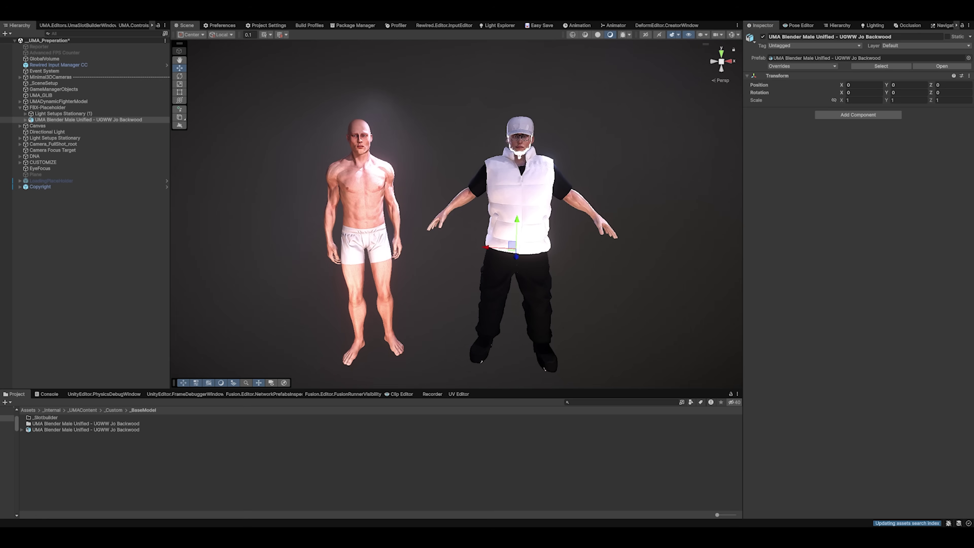
{"action": "left_click", "coordinate": [61, 187]}
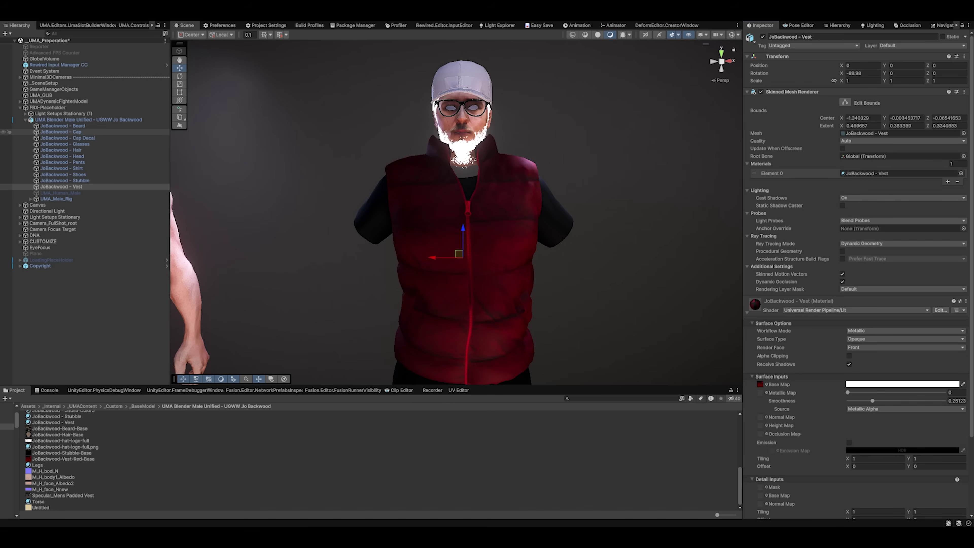
Give the cap a normal map texture, fix it as a normal map, and darken its Base Map colour
{"action": "left_click", "coordinate": [60, 132]}
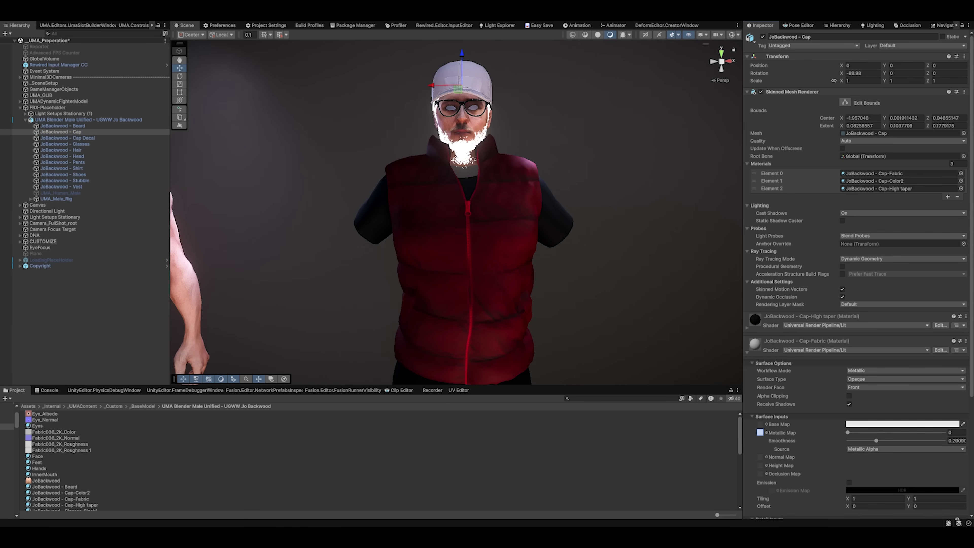
{"action": "left_click_drag", "start_coordinate": [56, 438], "coordinate": [760, 457]}
{"action": "left_click", "coordinate": [953, 472]}
{"action": "left_click", "coordinate": [902, 424]}
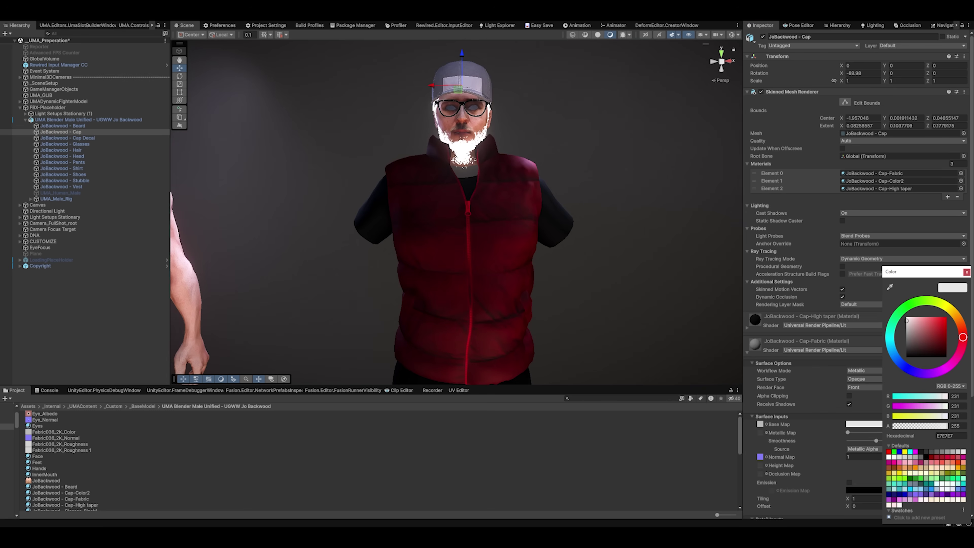
{"action": "key", "text": "Return"}
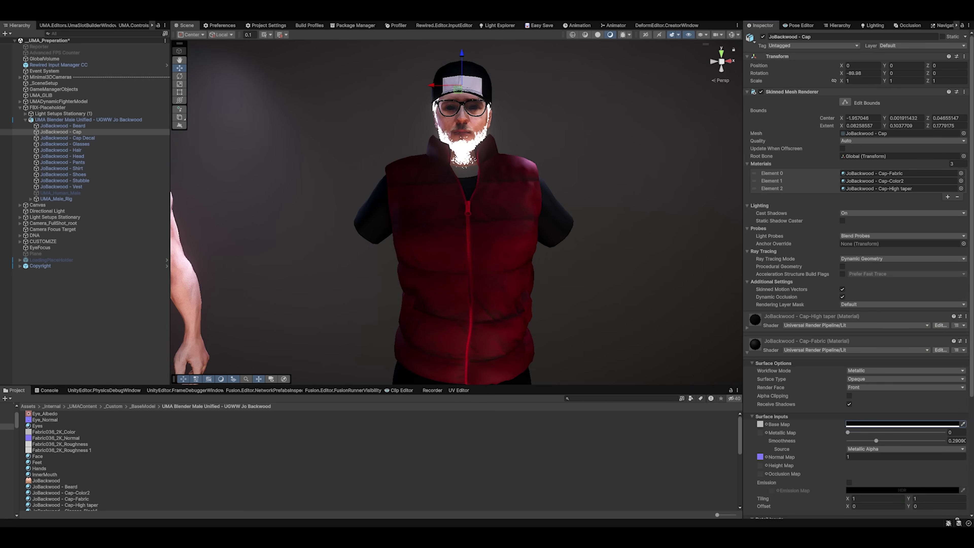
Frame the cap and check its logo decal object
{"action": "key", "text": "f"}
{"action": "scroll", "coordinate": [456, 211], "scroll_direction": "down", "scroll_amount": 5}
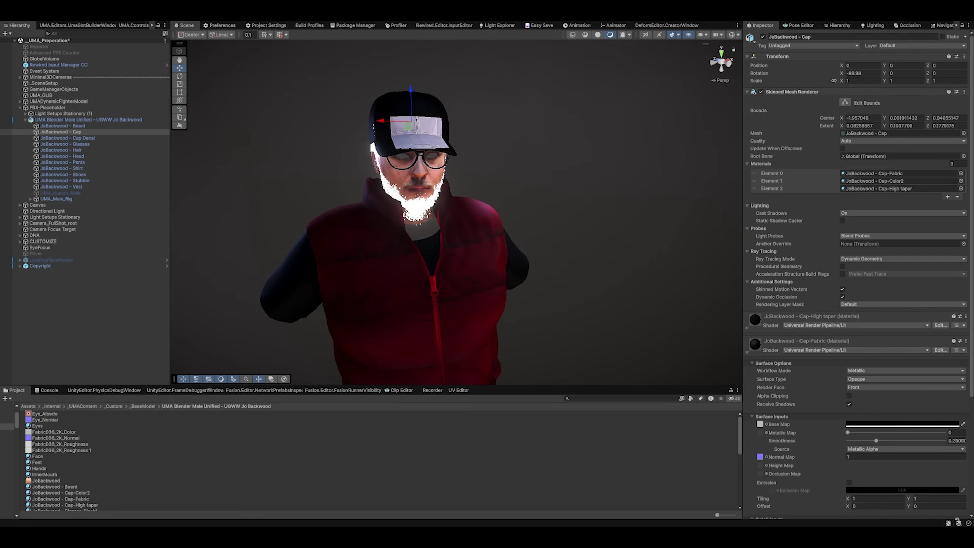
{"action": "left_click", "coordinate": [67, 138]}
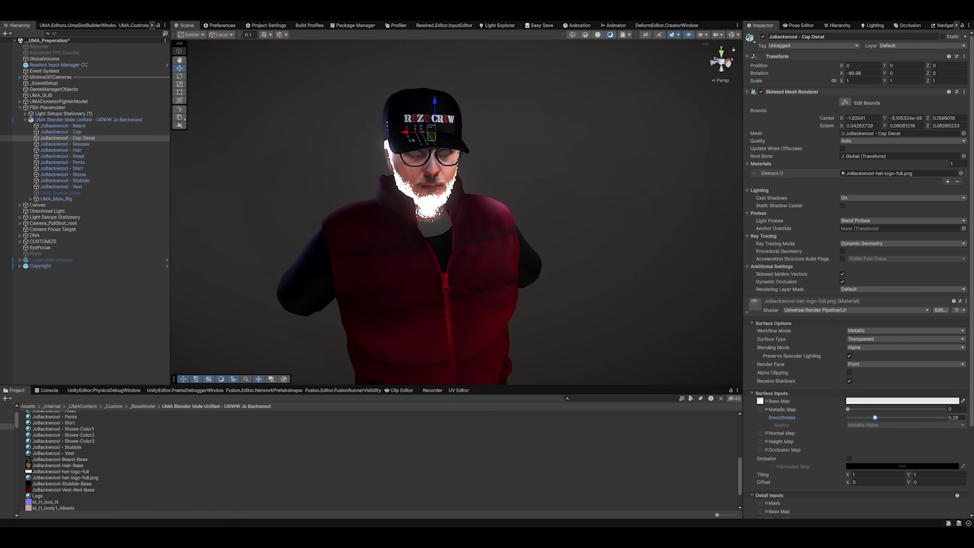
{"action": "left_click", "coordinate": [61, 131]}
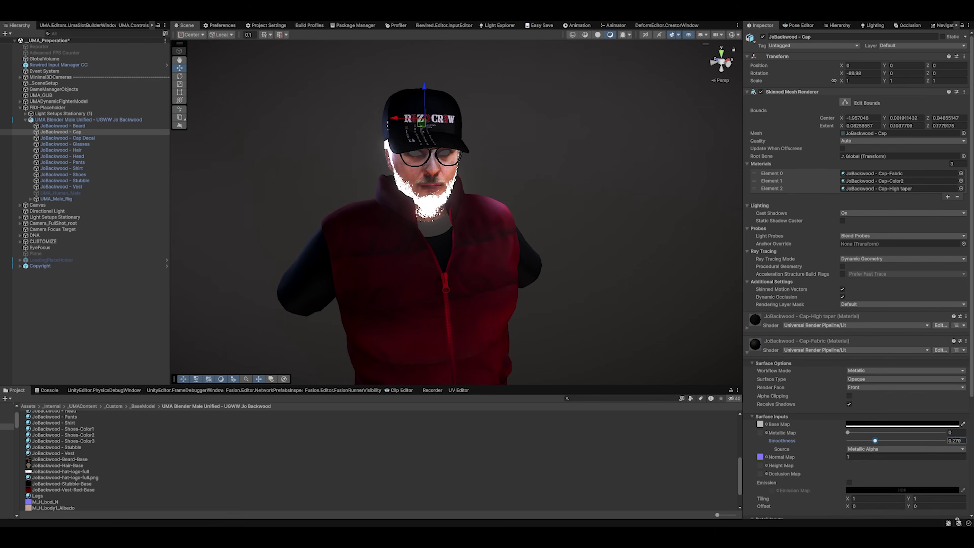
Frame the glasses and undo their smoothness tweak
{"action": "left_click", "coordinate": [65, 144]}
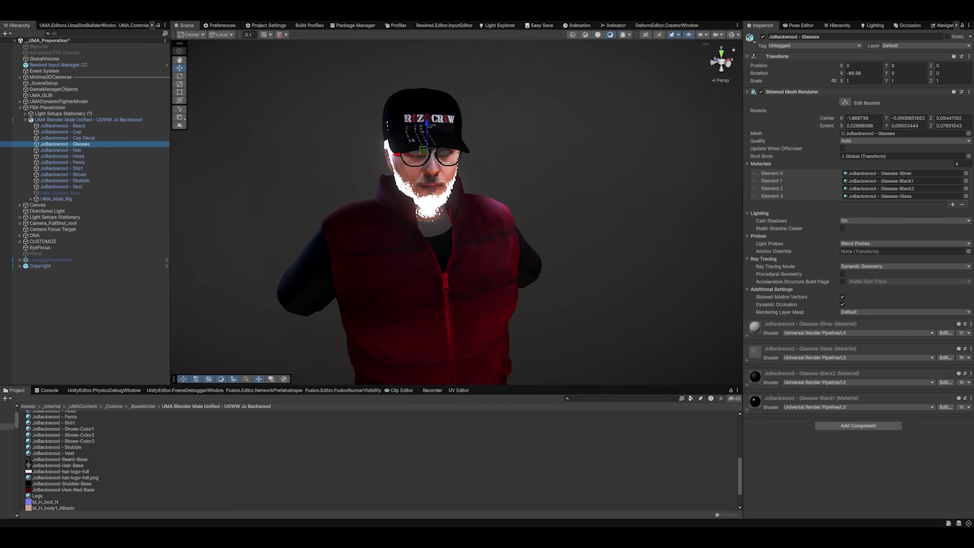
{"action": "key", "text": "f"}
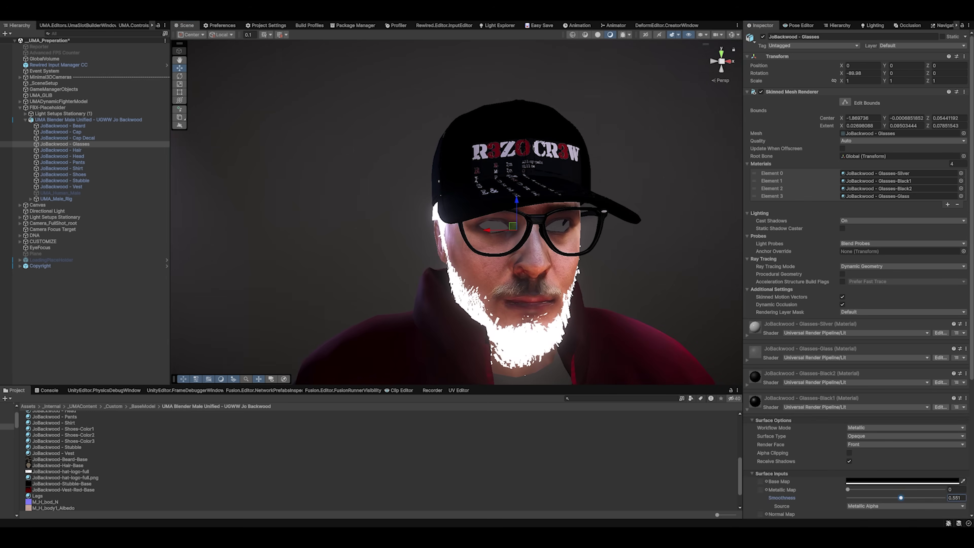
{"action": "key", "text": "ctrl+z"}
{"action": "key", "text": "f"}
Apply the JoBackwood-Hair-Base texture to the hair and set its surface type to Transparent
{"action": "key", "text": "Down"}
{"action": "key", "text": "f"}
{"action": "left_click_drag", "start_coordinate": [58, 465], "coordinate": [760, 384]}
{"action": "left_click", "coordinate": [902, 384]}
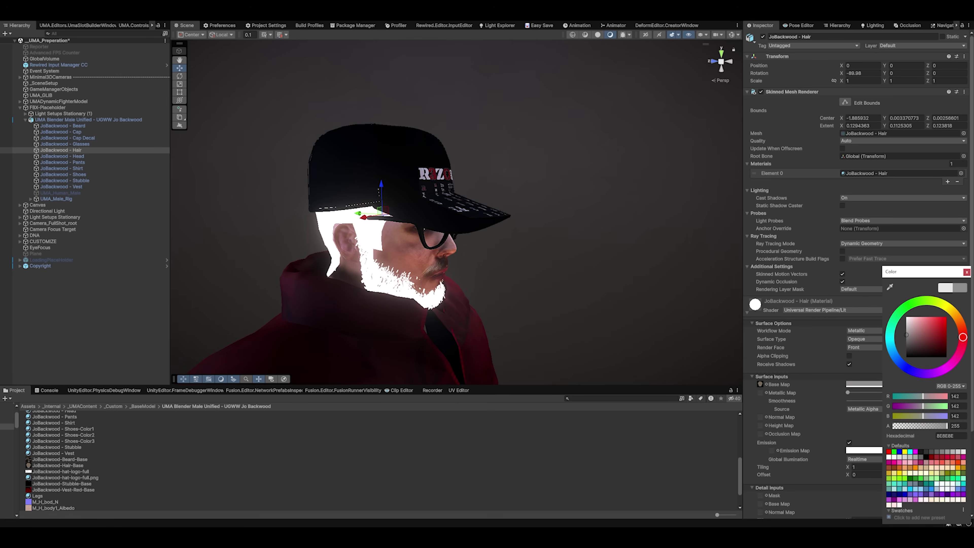
{"action": "key", "text": "Escape"}
{"action": "left_click", "coordinate": [864, 339]}
{"action": "left_click", "coordinate": [862, 355]}
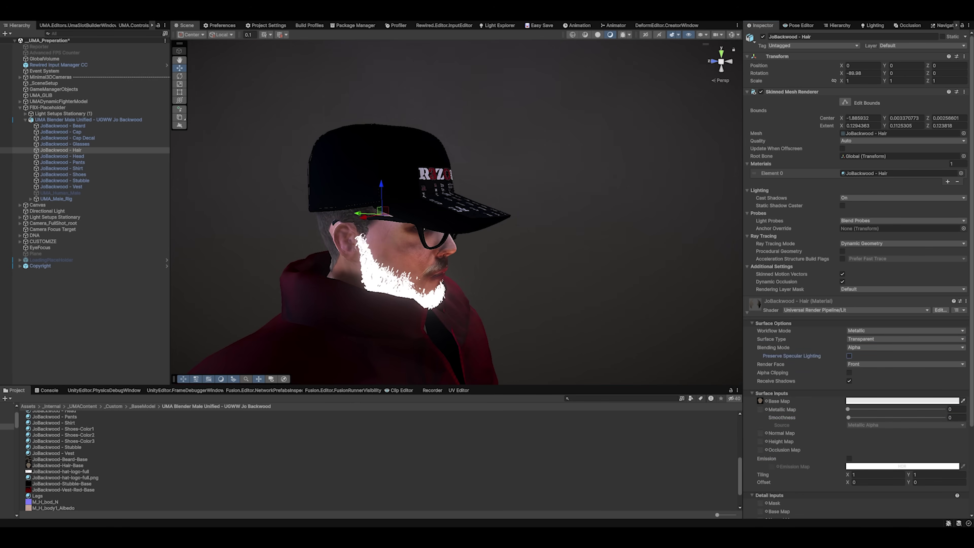
Select and frame the head, shoes, beard and stubble objects in turn
{"action": "double_click", "coordinate": [62, 156]}
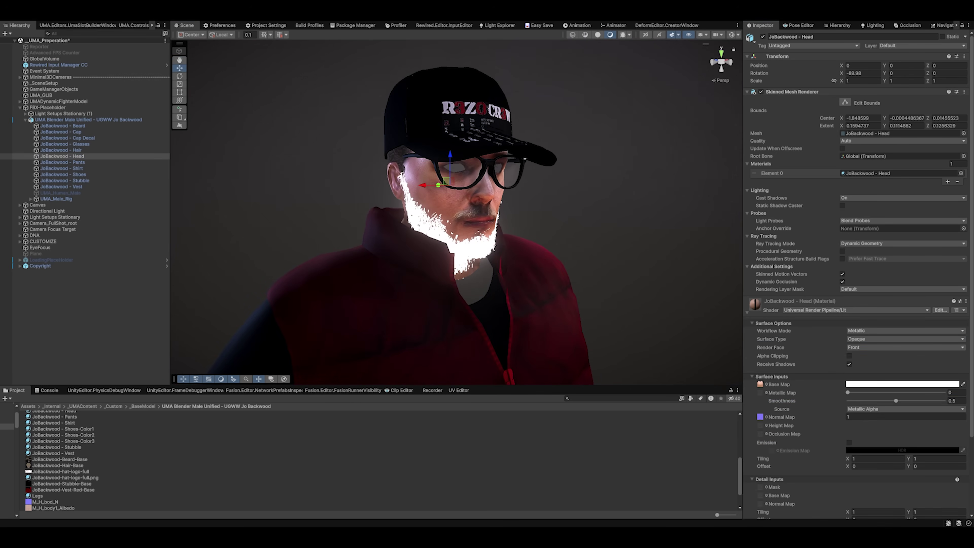
{"action": "double_click", "coordinate": [63, 174]}
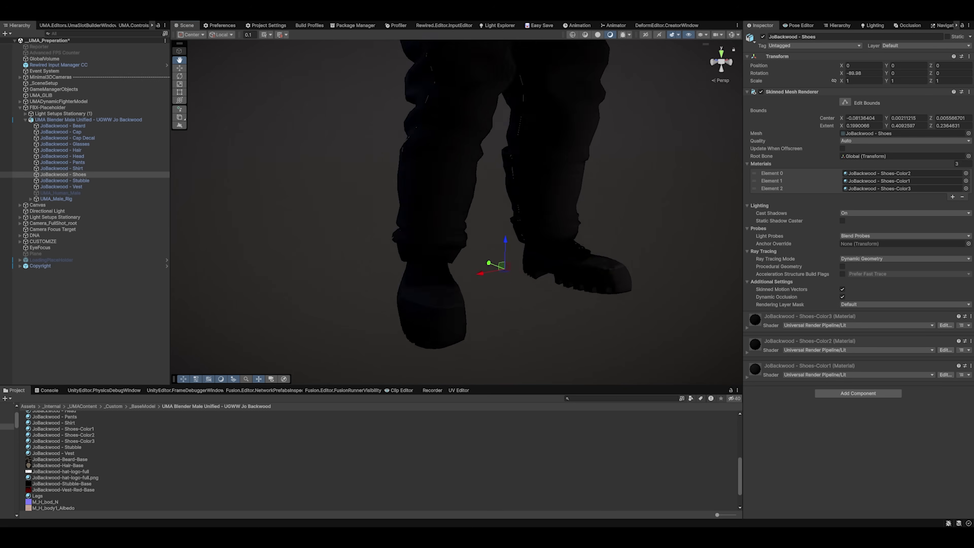
{"action": "double_click", "coordinate": [62, 126]}
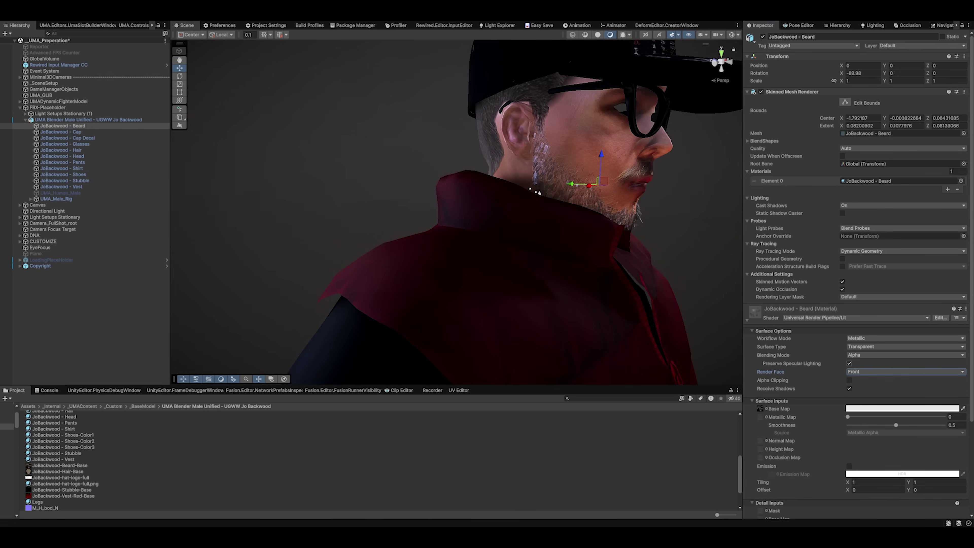
{"action": "double_click", "coordinate": [65, 181]}
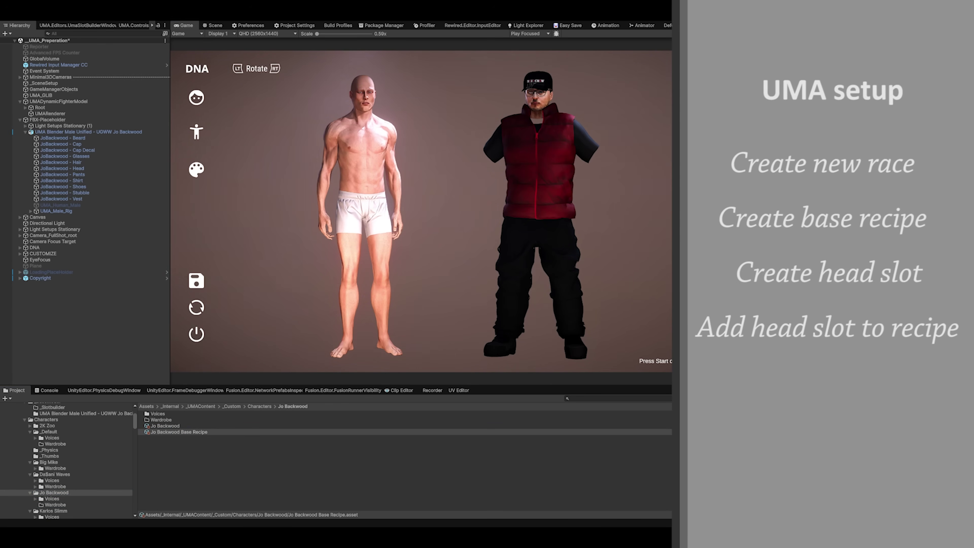
Check the UMA asset index and select the new JoBackwood - Head_Slot asset
{"action": "left_click", "coordinate": [165, 425]}
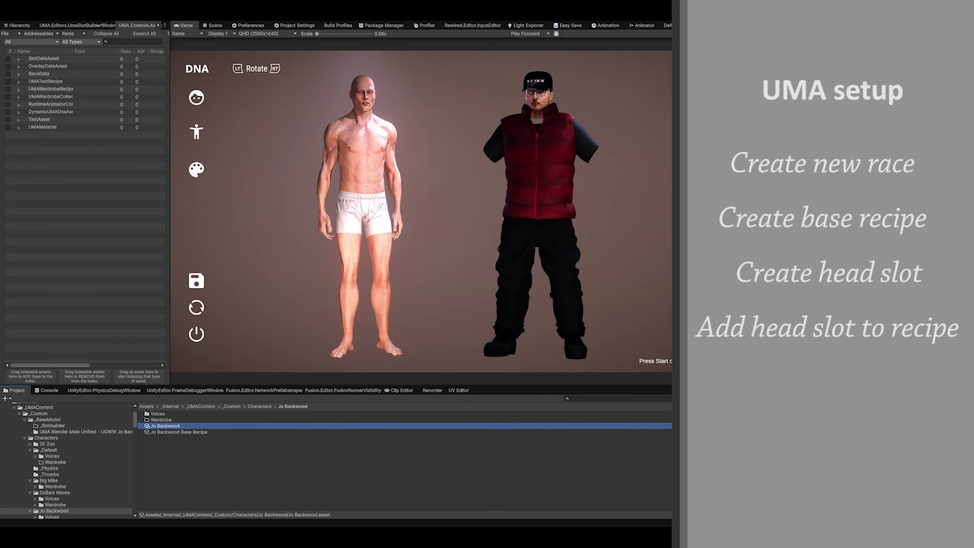
{"action": "key", "text": "ctrl+4"}
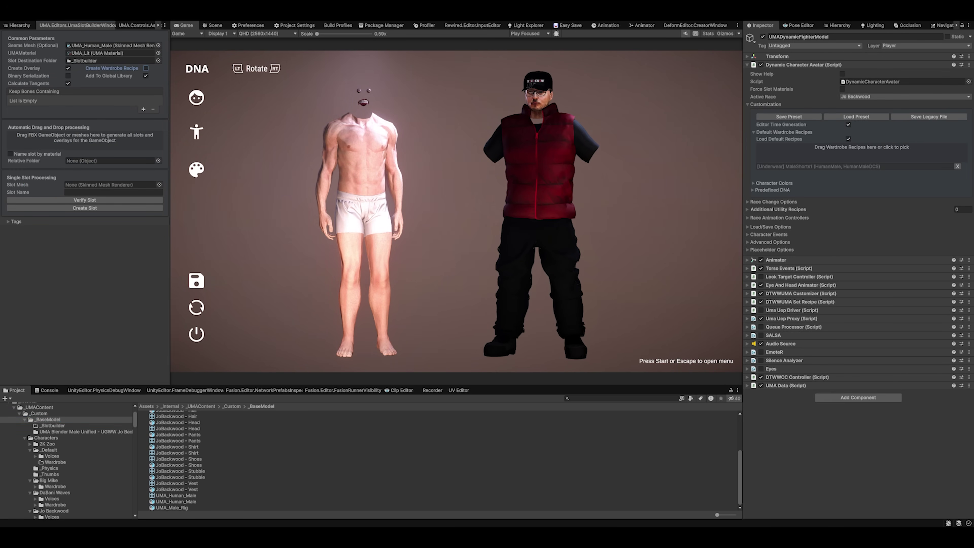
{"action": "left_click", "coordinate": [178, 419]}
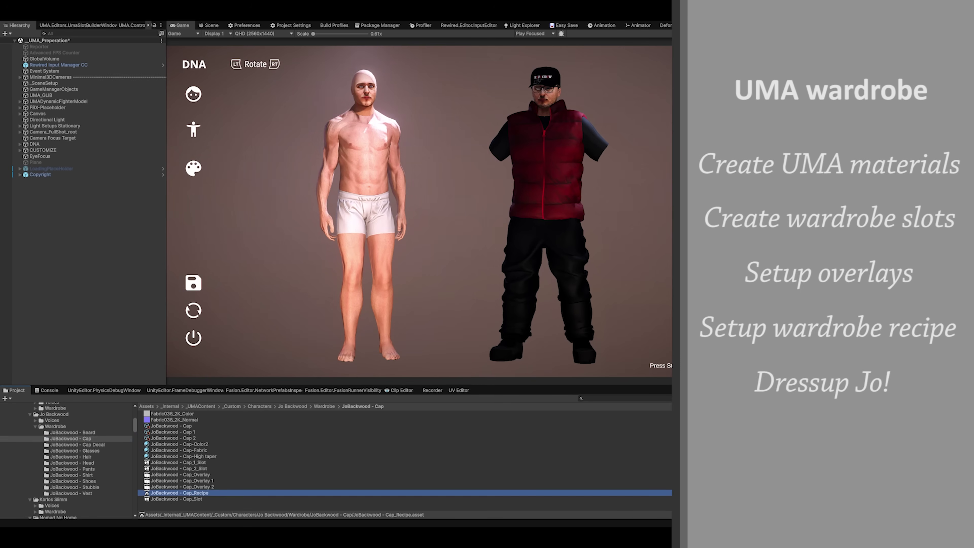
Put the cap recipe in the Helmet wardrobe slot and add its remaining Cap slots
{"action": "left_click", "coordinate": [171, 426]}
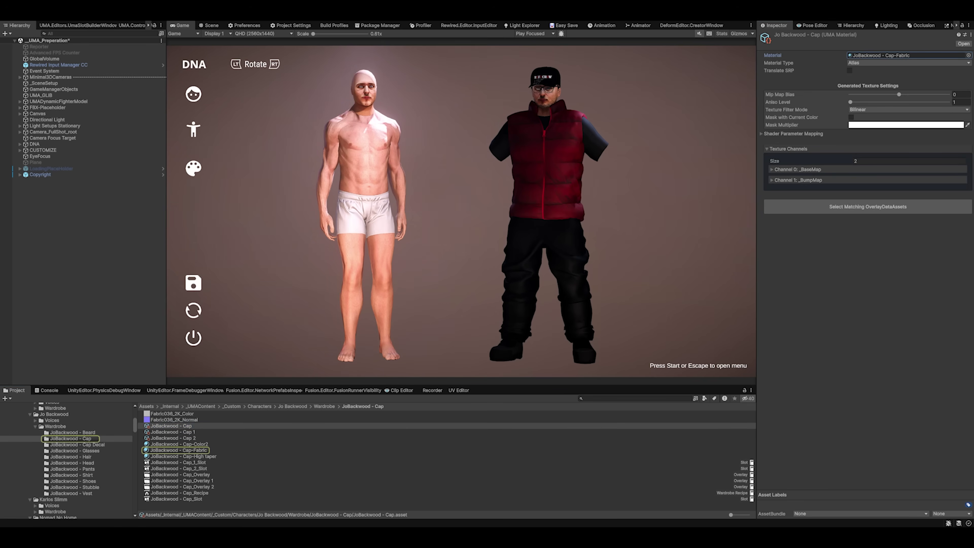
{"action": "left_click", "coordinate": [180, 492]}
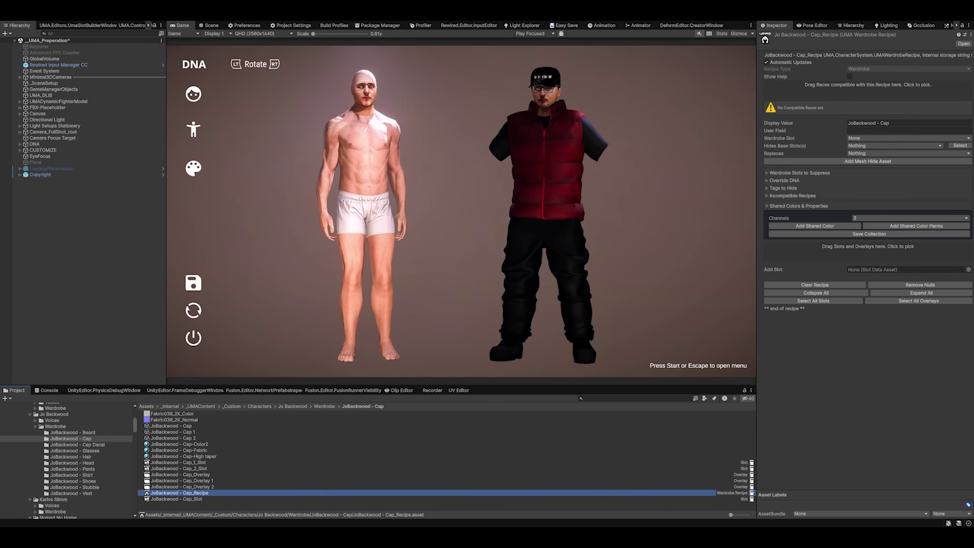
{"action": "left_click", "coordinate": [909, 137]}
{"action": "left_click", "coordinate": [879, 271]}
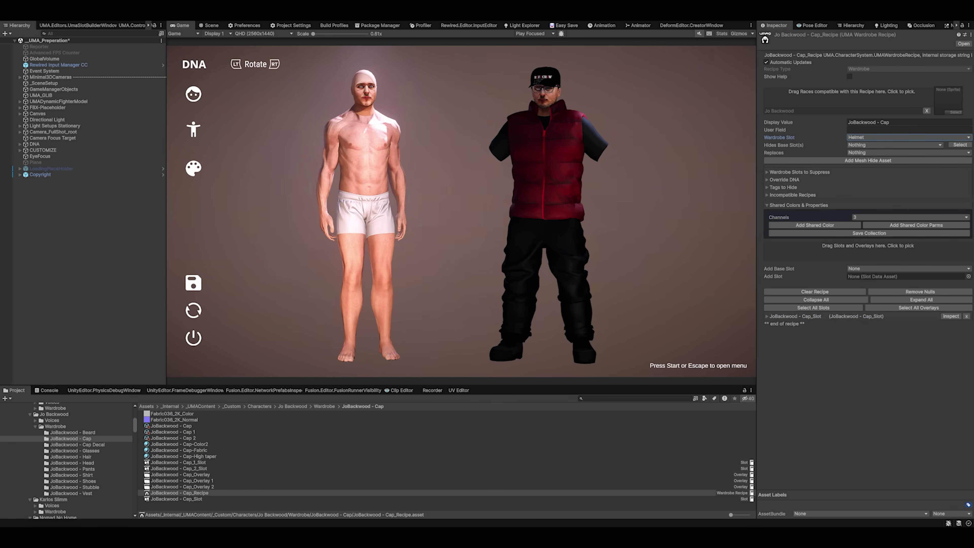
{"action": "left_click_drag", "start_coordinate": [179, 462], "coordinate": [868, 246]}
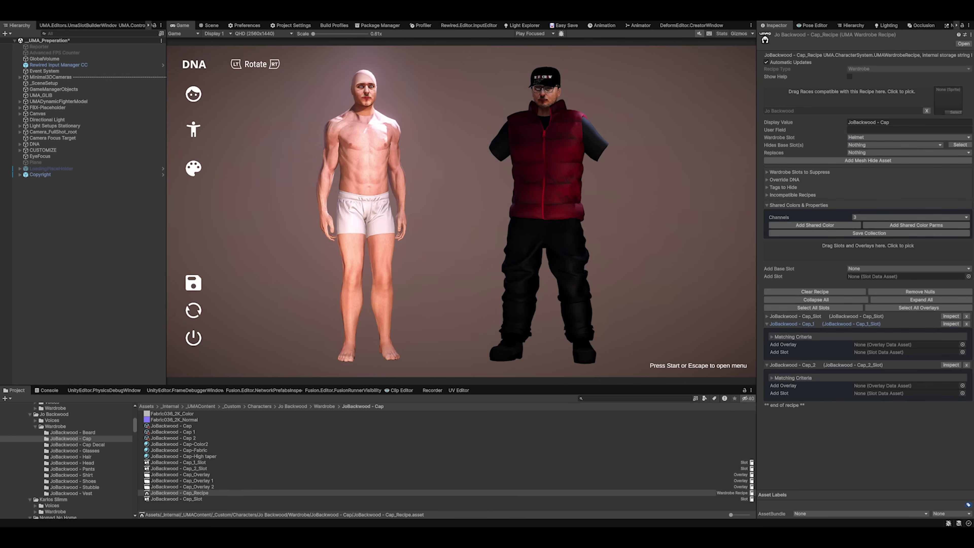
Check the Cap Decal's hat logo material, browse the Cap folder, and select the fighter model
{"action": "left_click", "coordinate": [77, 445]}
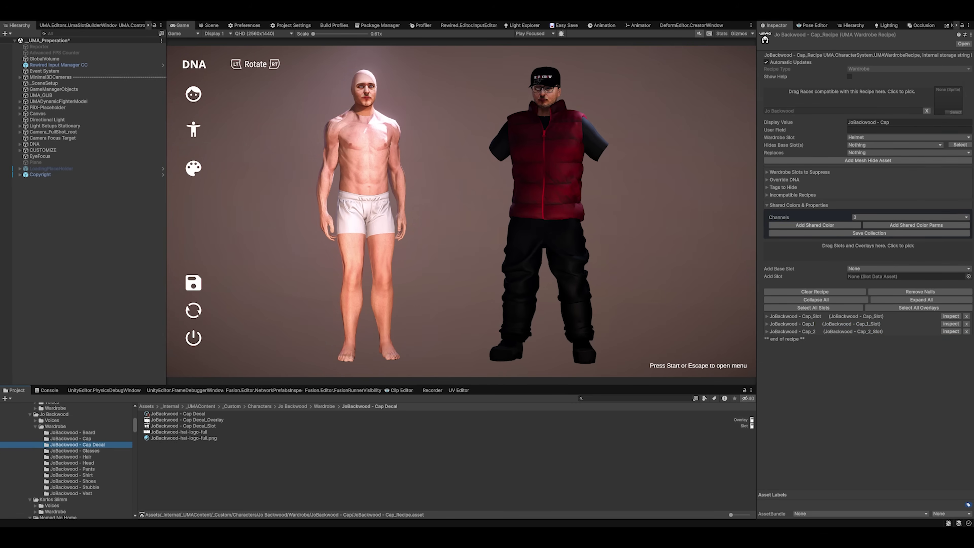
{"action": "left_click", "coordinate": [178, 413]}
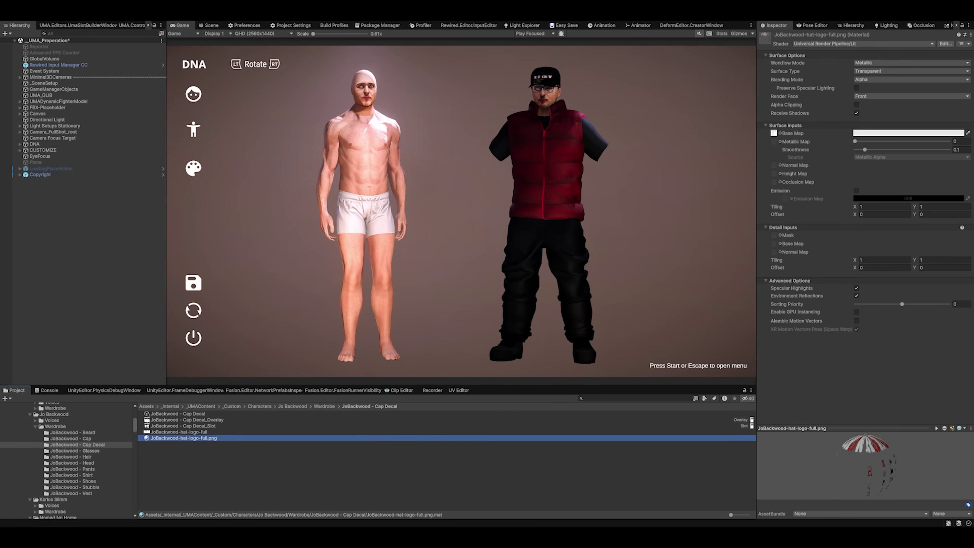
{"action": "left_click", "coordinate": [186, 420]}
{"action": "left_click", "coordinate": [70, 438]}
{"action": "left_click", "coordinate": [58, 102]}
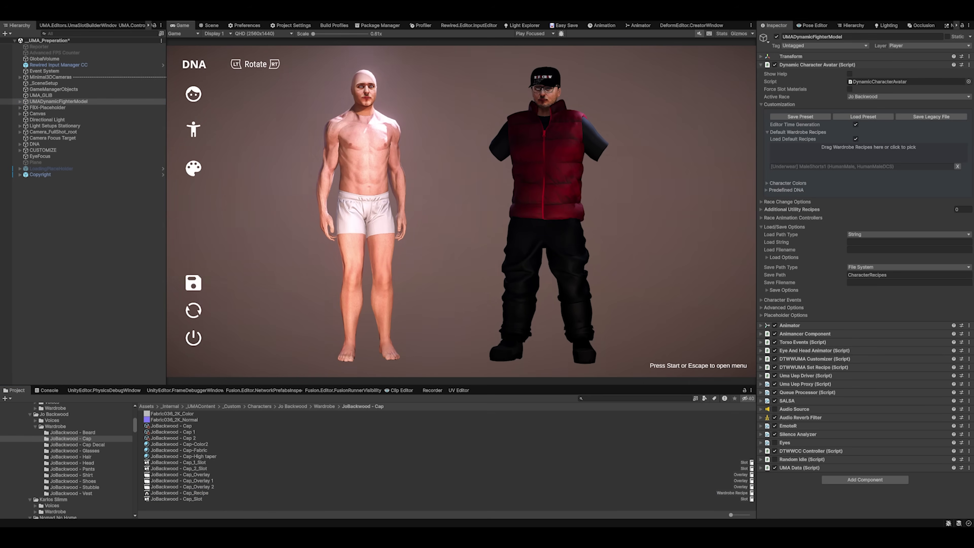
Add the beard, glasses, hair, black pants and black shirt recipes to the fighter's Default Wardrobe
{"action": "left_click_drag", "start_coordinate": [182, 431], "coordinate": [868, 154]}
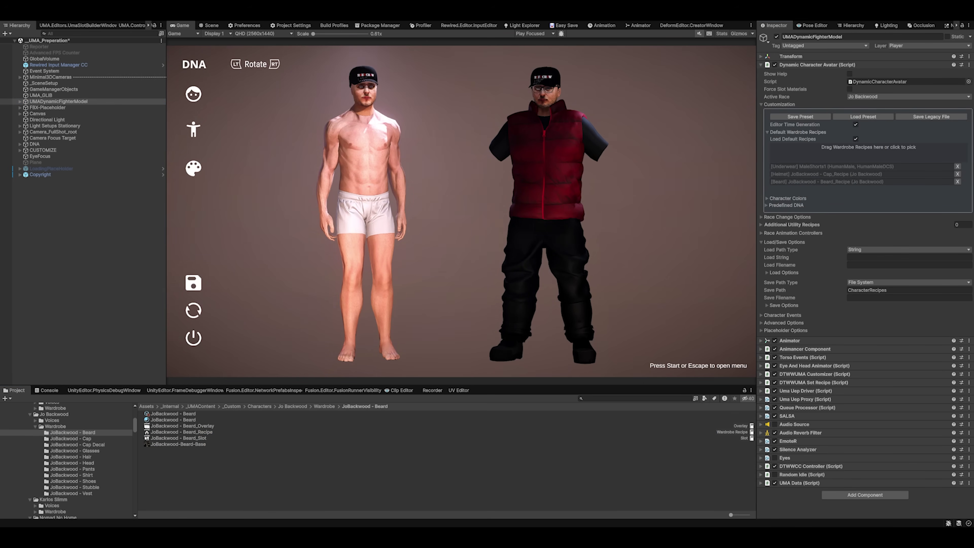
{"action": "left_click_drag", "start_coordinate": [183, 475], "coordinate": [867, 153]}
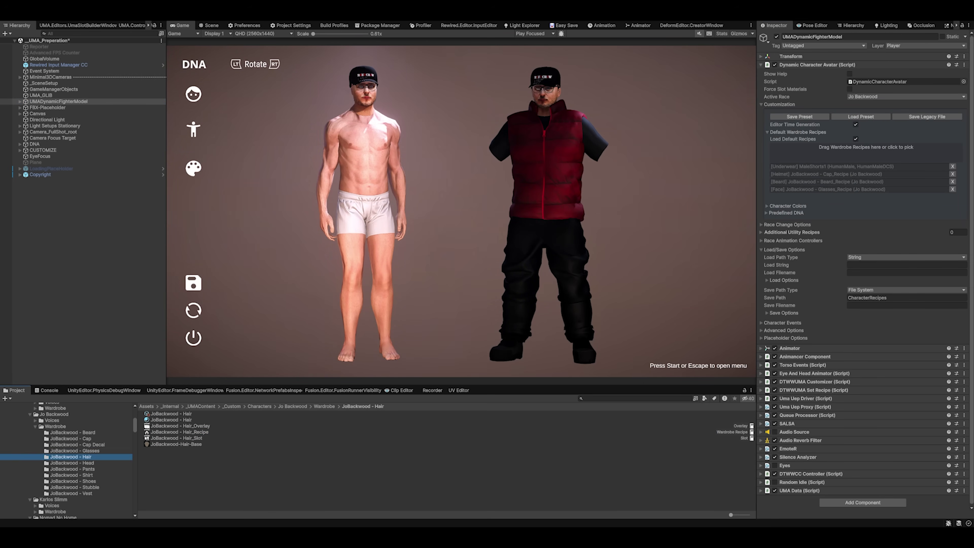
{"action": "left_click_drag", "start_coordinate": [180, 431], "coordinate": [866, 154]}
{"action": "left_click", "coordinate": [72, 469]}
{"action": "left_click_drag", "start_coordinate": [181, 432], "coordinate": [867, 153]}
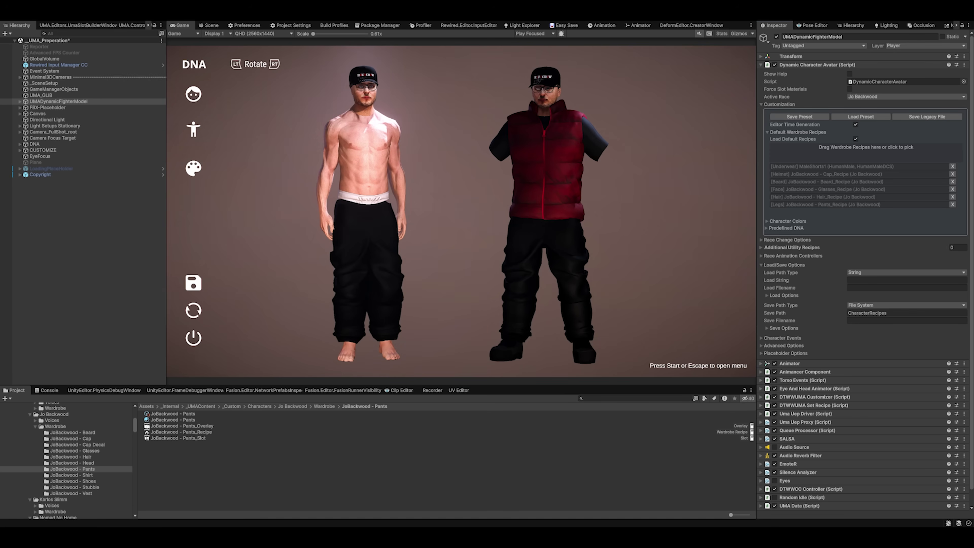
{"action": "left_click_drag", "start_coordinate": [181, 431], "coordinate": [867, 154]}
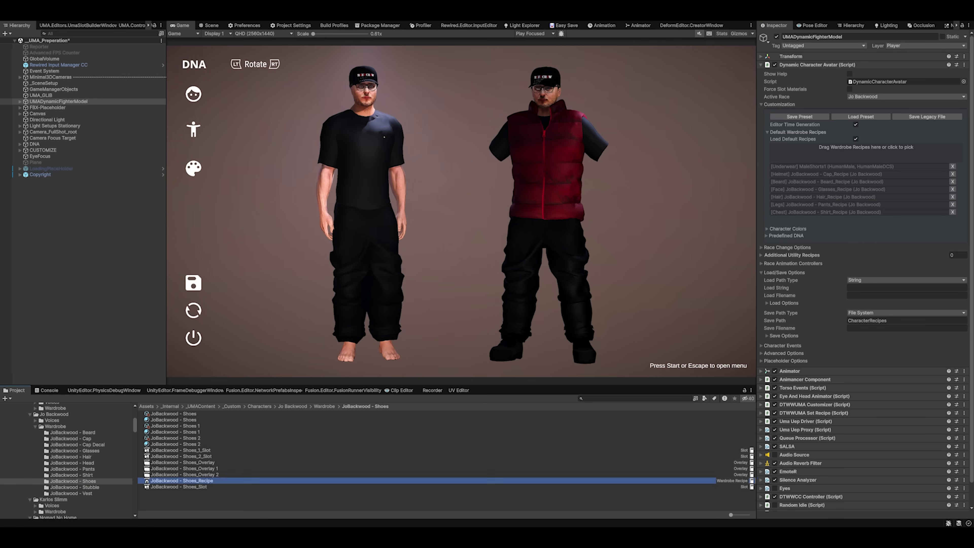
Add the shoes and red vest recipes, then inspect the beard recipe
{"action": "left_click_drag", "start_coordinate": [182, 480], "coordinate": [867, 153]}
{"action": "left_click", "coordinate": [74, 487]}
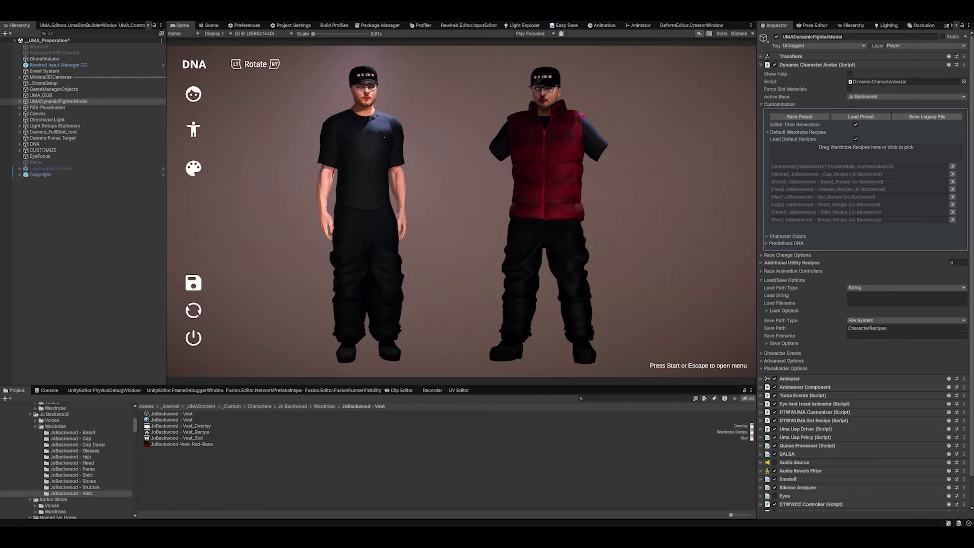
{"action": "left_click_drag", "start_coordinate": [182, 432], "coordinate": [867, 154]}
{"action": "left_click", "coordinate": [72, 432]}
{"action": "left_click", "coordinate": [181, 432]}
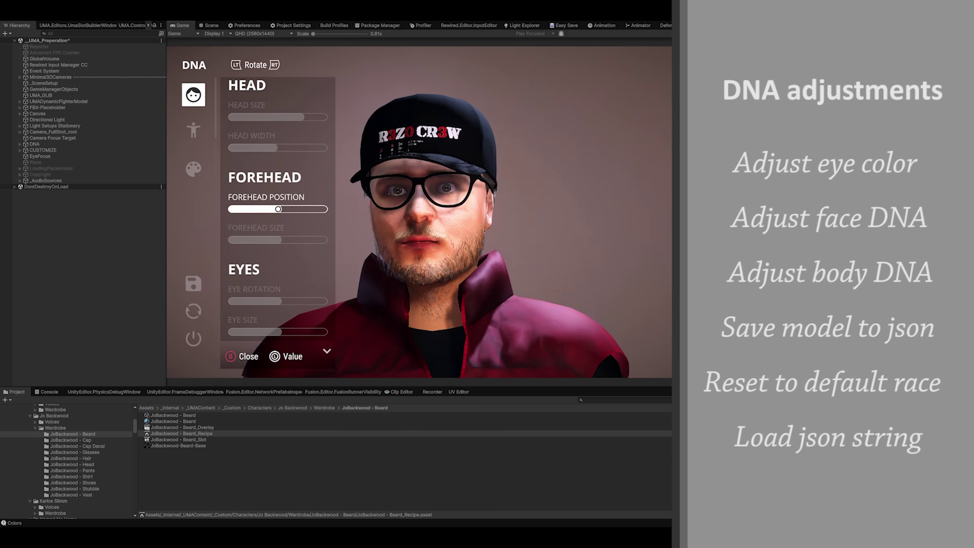
Step through the eye, ear, nose, cheek and jaw DNA sliders
{"action": "key", "text": "Down"}
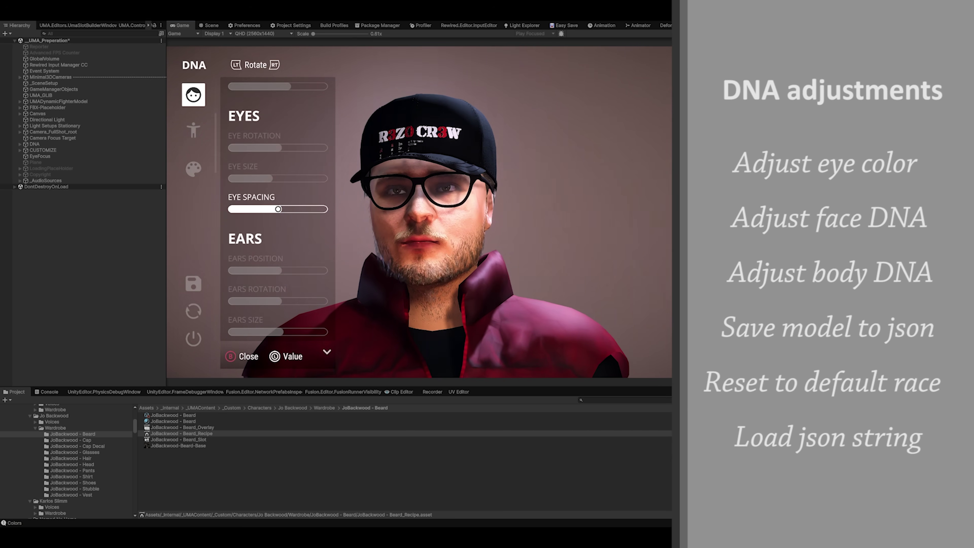
{"action": "key", "text": "Down"}
{"action": "key", "text": "Down"}
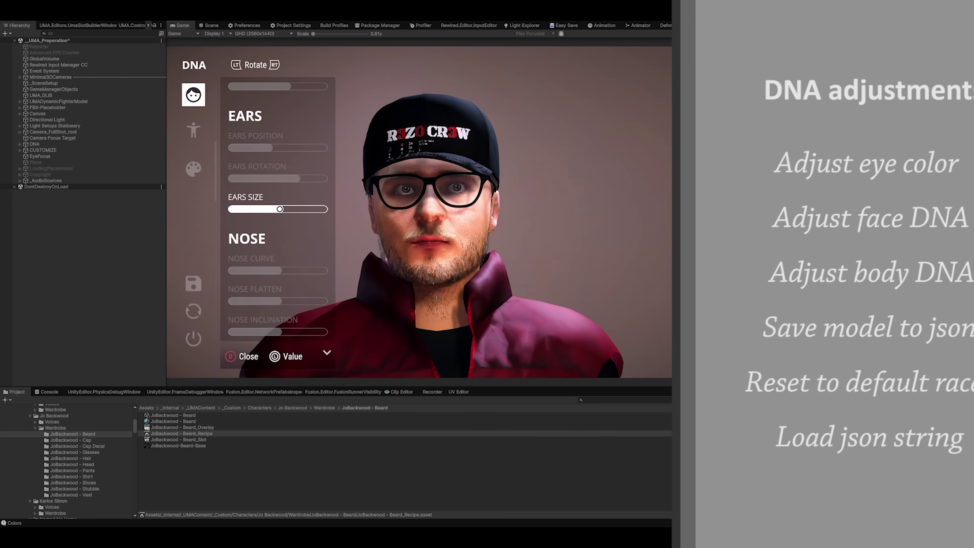
{"action": "key", "text": "Down"}
{"action": "key", "text": "Down"}
{"action": "key", "text": "Down"}
{"action": "key", "text": "Down"}
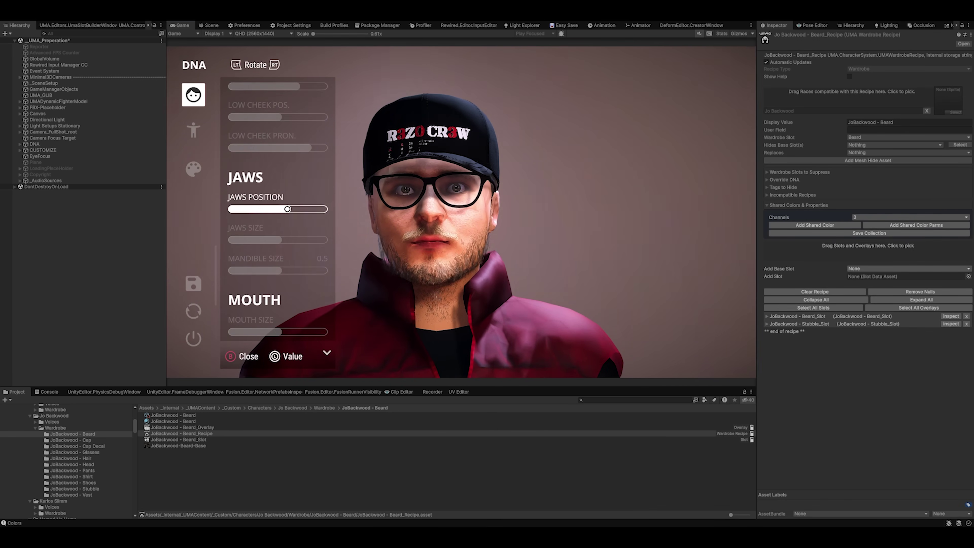
{"action": "key", "text": "Down"}
{"action": "key", "text": "Down"}
{"action": "key", "text": "Down"}
Go through the body DNA sliders down to Arms, close the panel, and start saving the recipe
{"action": "key", "text": "Right"}
{"action": "key", "text": "Down"}
{"action": "key", "text": "Down"}
{"action": "key", "text": "Down"}
{"action": "key", "text": "Down"}
{"action": "key", "text": "Down"}
{"action": "key", "text": "Down"}
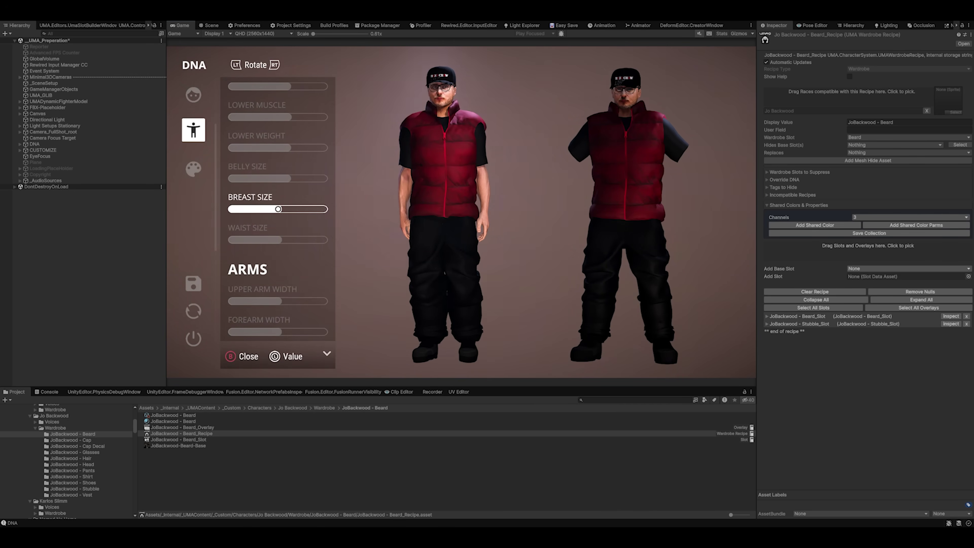
{"action": "key", "text": "Down"}
{"action": "key", "text": "Down"}
{"action": "key", "text": "Down"}
{"action": "key", "text": "Escape"}
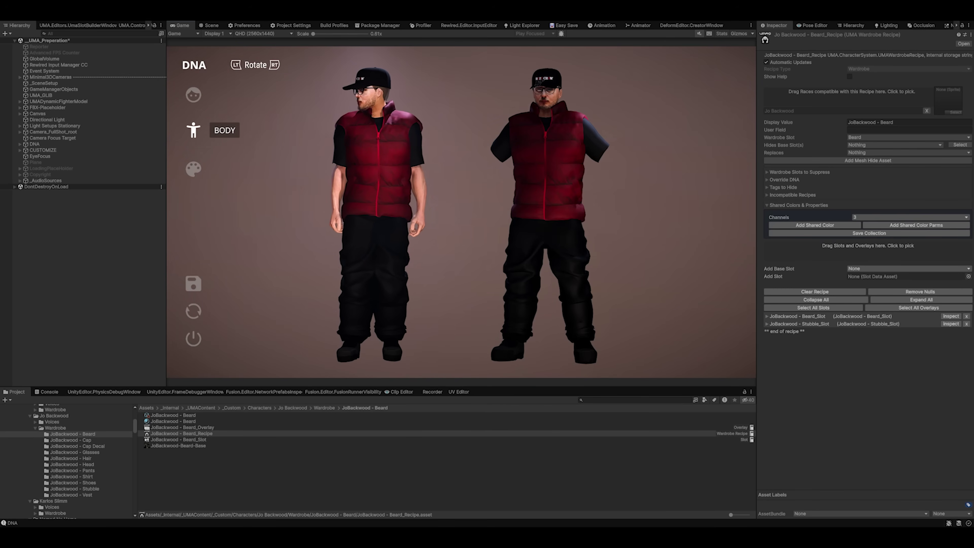
{"action": "key", "text": "Return"}
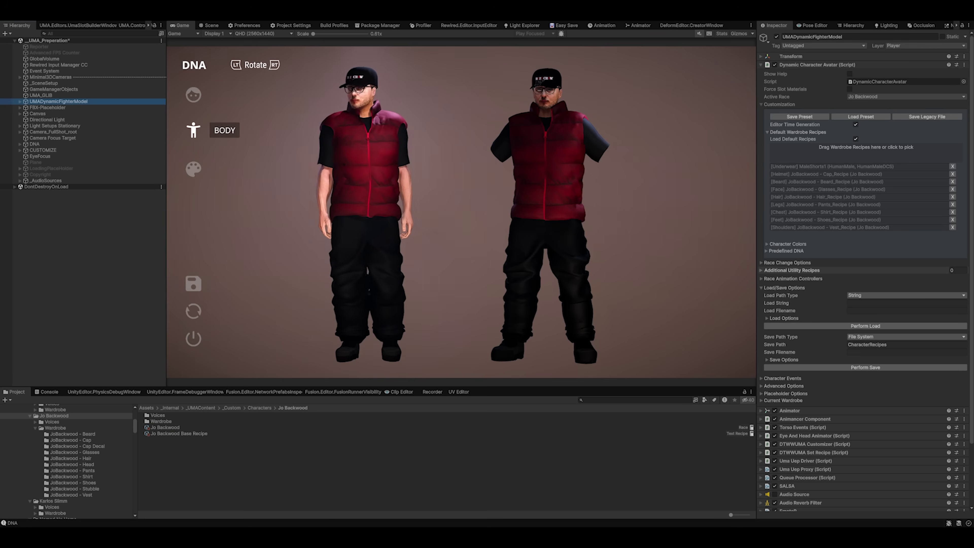
Save the recipe as Jo Backwood.txt, clear all Default Wardrobe recipes, and reload the fighter from it
{"action": "key", "text": "Return"}
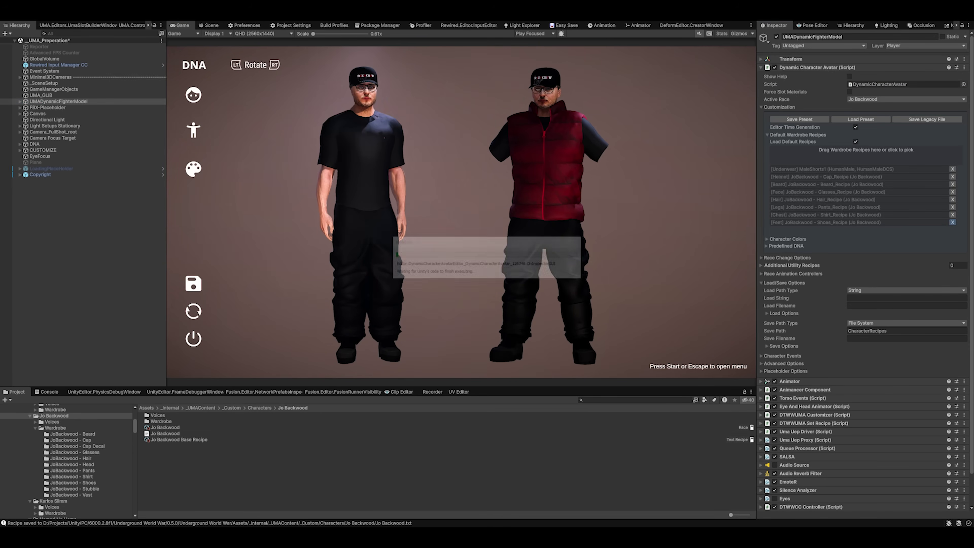
{"action": "left_click", "coordinate": [952, 215]}
{"action": "left_click", "coordinate": [953, 207]}
{"action": "left_click", "coordinate": [952, 199]}
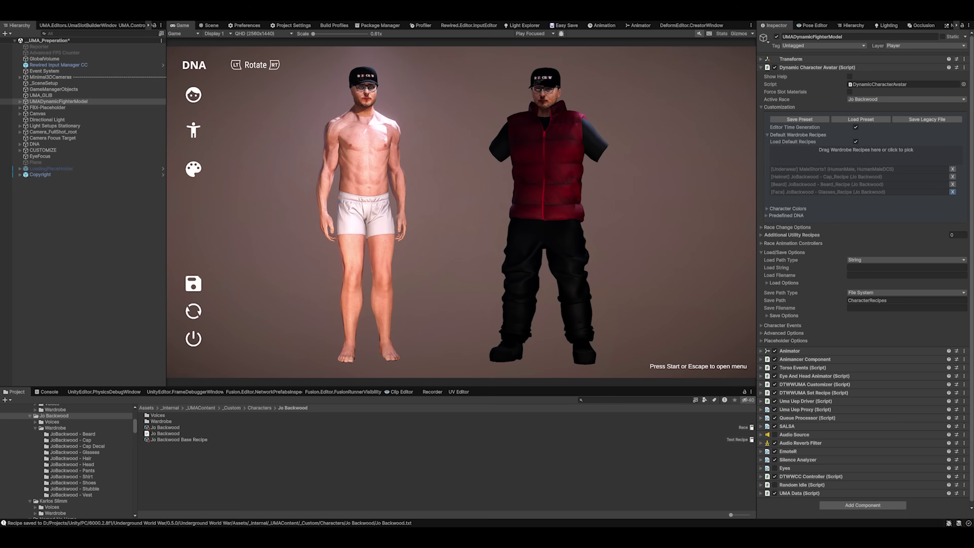
{"action": "left_click", "coordinate": [953, 192]}
{"action": "left_click", "coordinate": [958, 184]}
{"action": "left_click", "coordinate": [957, 177]}
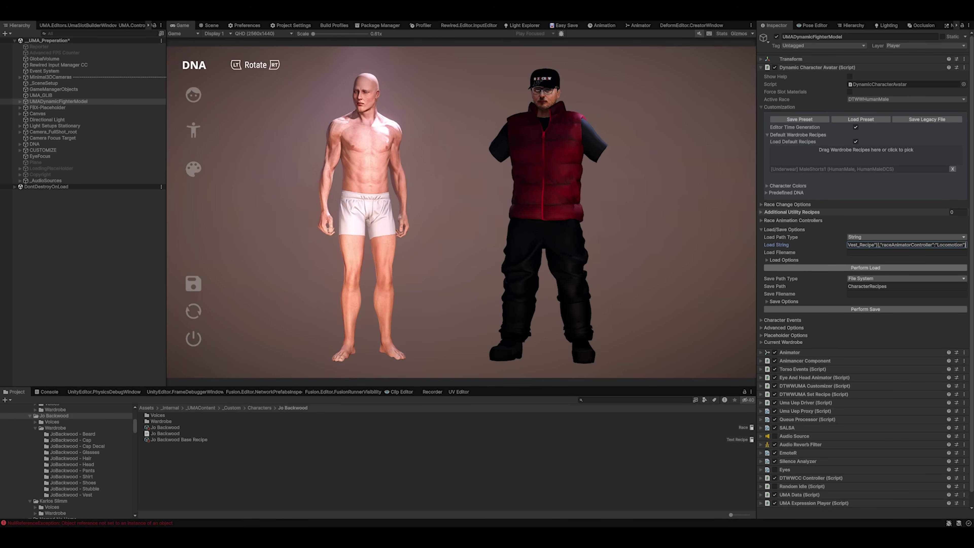
{"action": "left_click", "coordinate": [866, 267]}
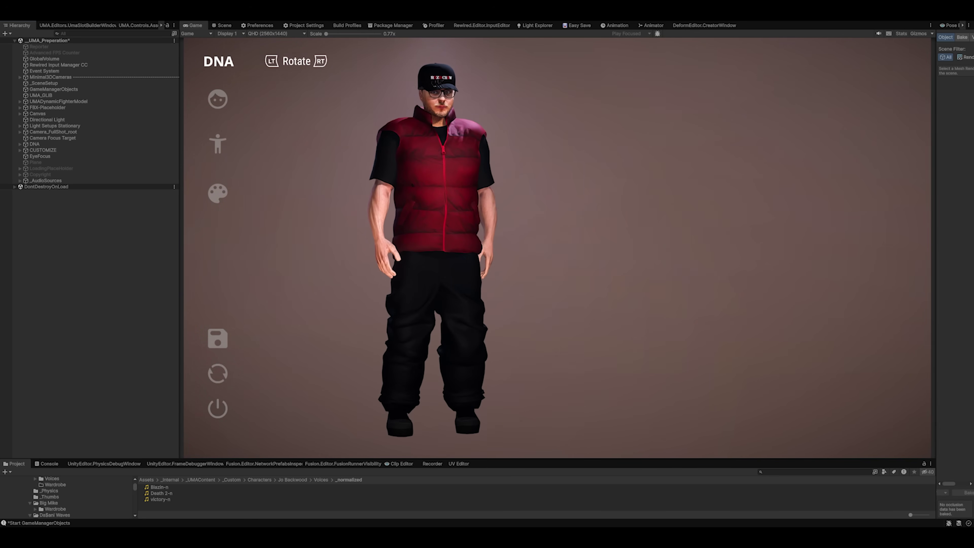
Toggle the face DNA sliders open and closed, then bring up the Save Fighter dialog
{"action": "left_click", "coordinate": [217, 99]}
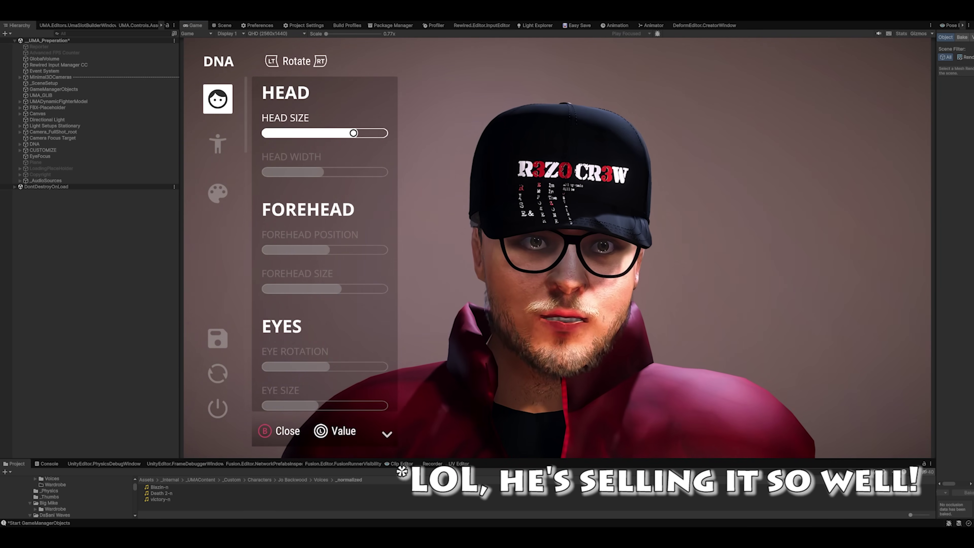
{"action": "key", "text": "Escape"}
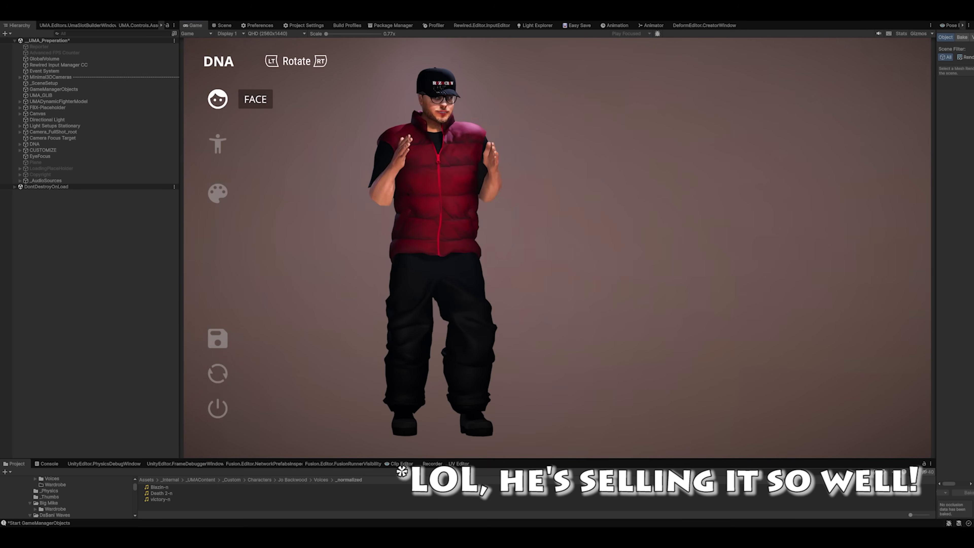
{"action": "key", "text": "Return"}
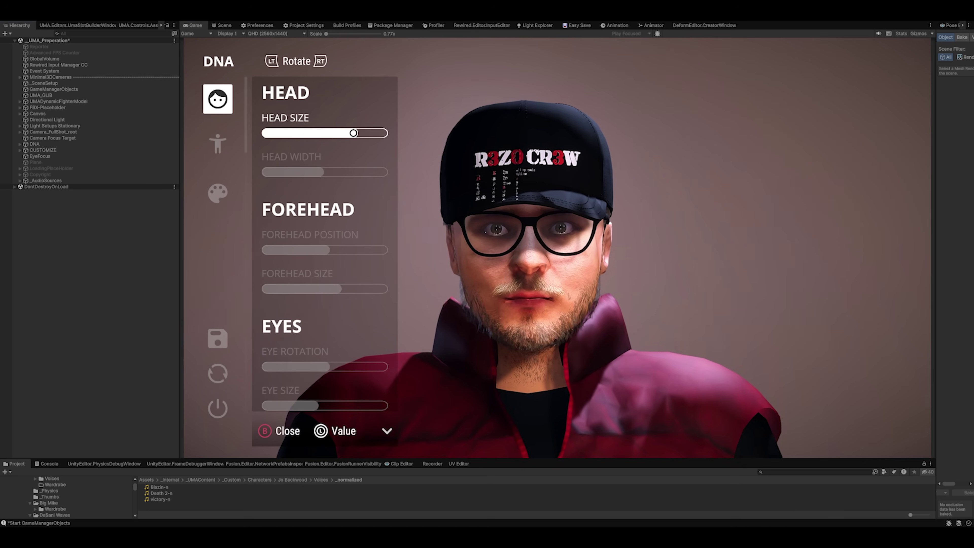
{"action": "key", "text": "Escape"}
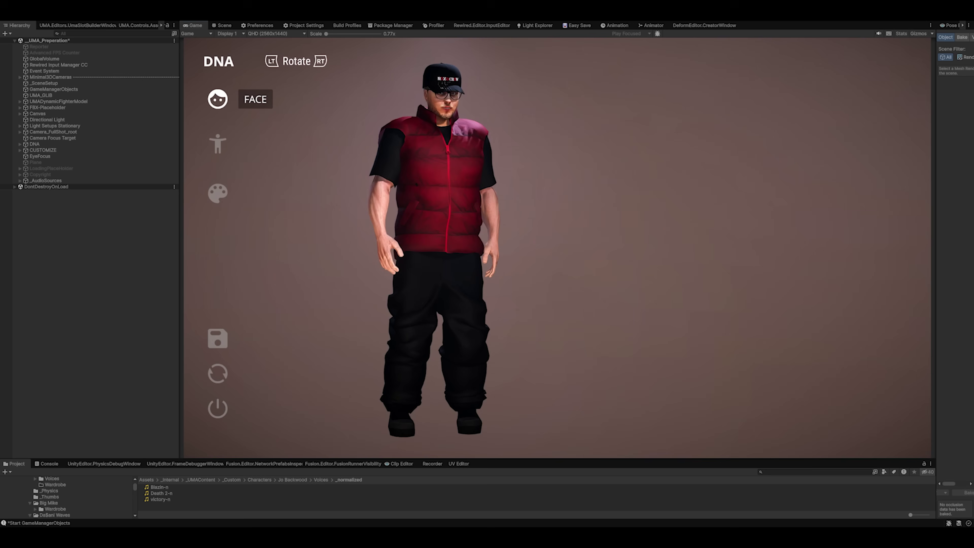
{"action": "key", "text": "Return"}
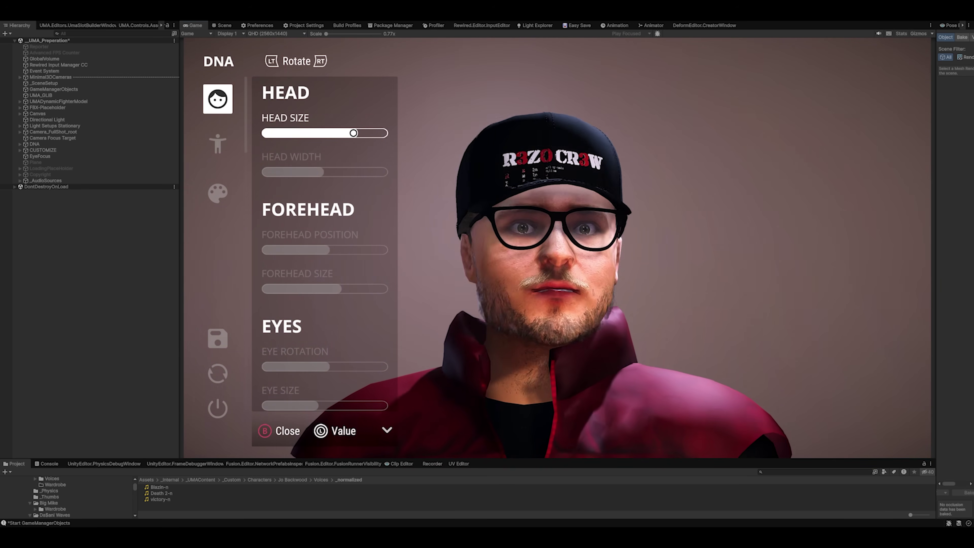
{"action": "key", "text": "Return"}
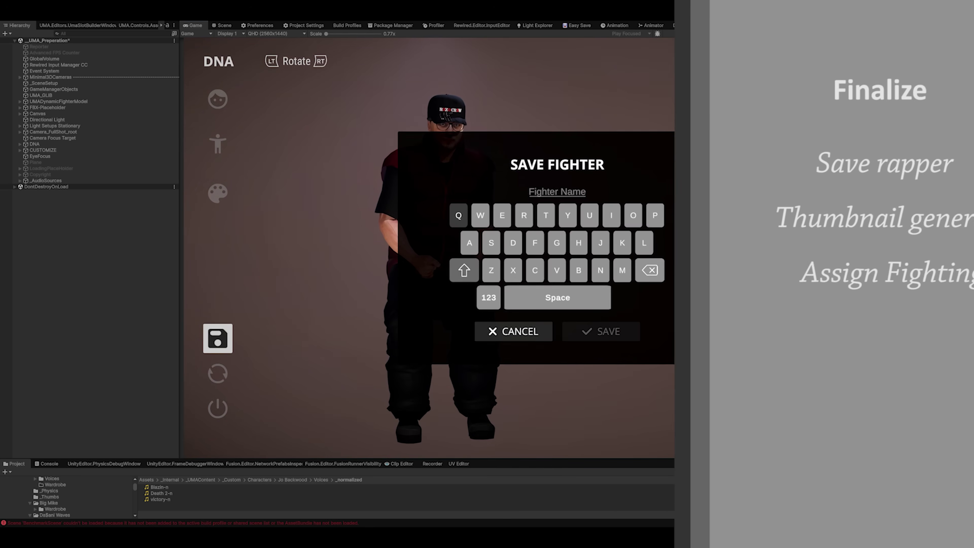
Name the fighter 'Jo Backwood' on the on-screen keyboard and save it
{"action": "type", "text": "Jo Back"}
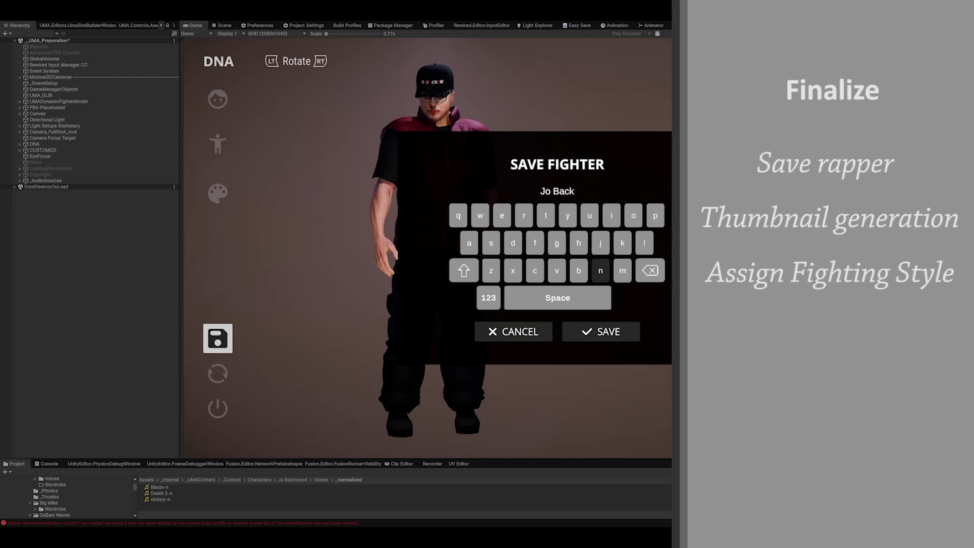
{"action": "type", "text": "wood"}
{"action": "key", "text": "Tab"}
{"action": "key", "text": "Return"}
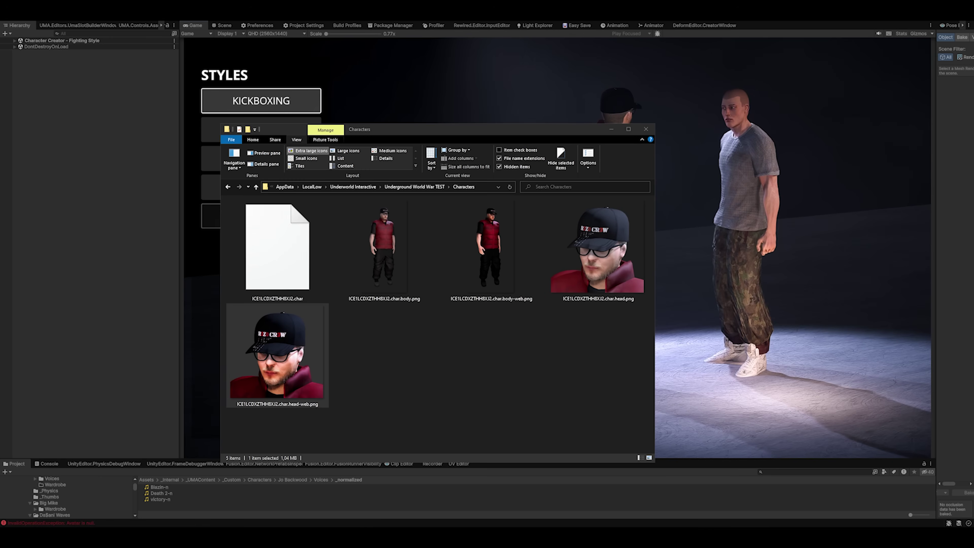
Open the head-web.png and body-web.png thumbnails in Photos side by side to compare them
{"action": "double_click", "coordinate": [276, 355]}
{"action": "left_click_drag", "start_coordinate": [615, 40], "coordinate": [226, 43]}
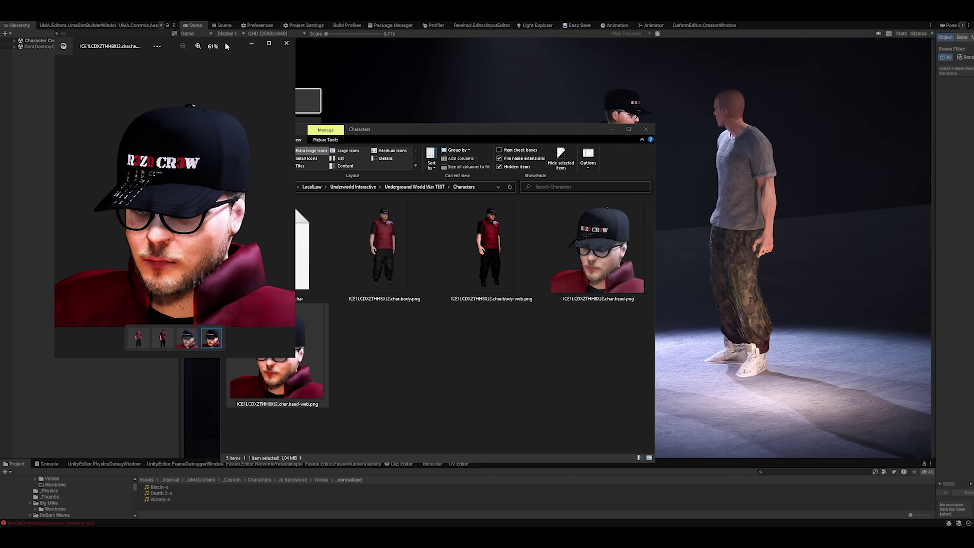
{"action": "double_click", "coordinate": [492, 246]}
{"action": "mouse_move", "coordinate": [328, 52]}
{"action": "left_mouse_down"}
{"action": "mouse_move", "coordinate": [412, 38]}
{"action": "mouse_move", "coordinate": [465, 45]}
{"action": "left_mouse_up"}
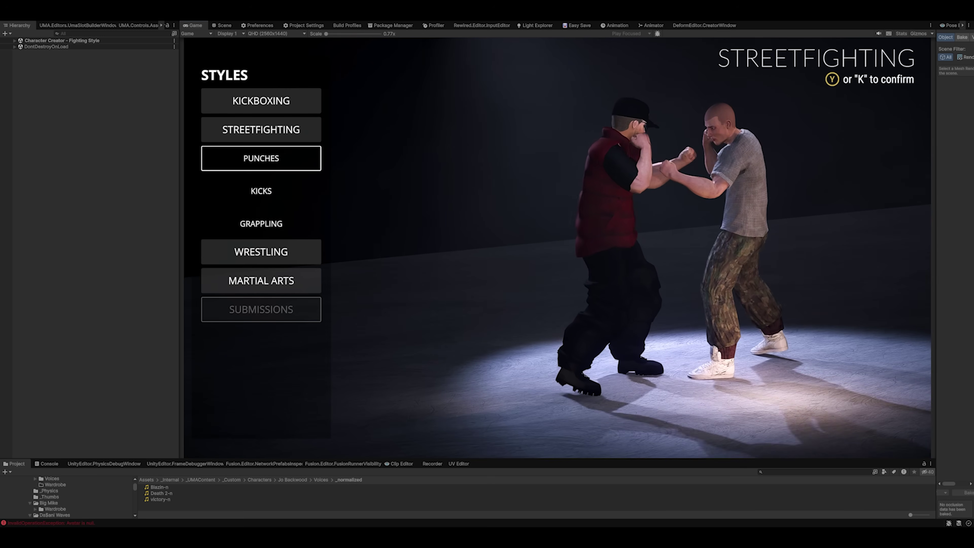
Preview Streetfighting punch, kick and grappling moves, then confirm the style and save the fighter
{"action": "left_click", "coordinate": [409, 245]}
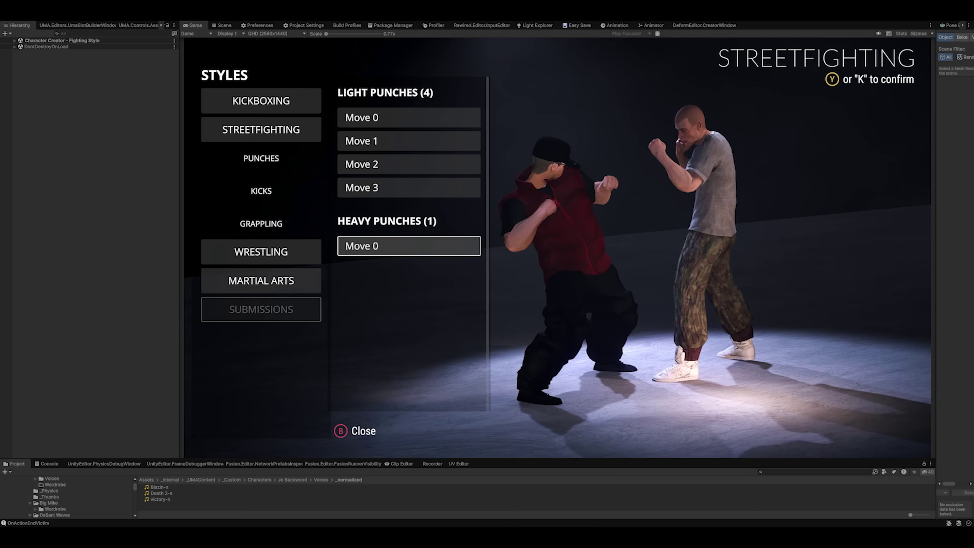
{"action": "key", "text": "Down"}
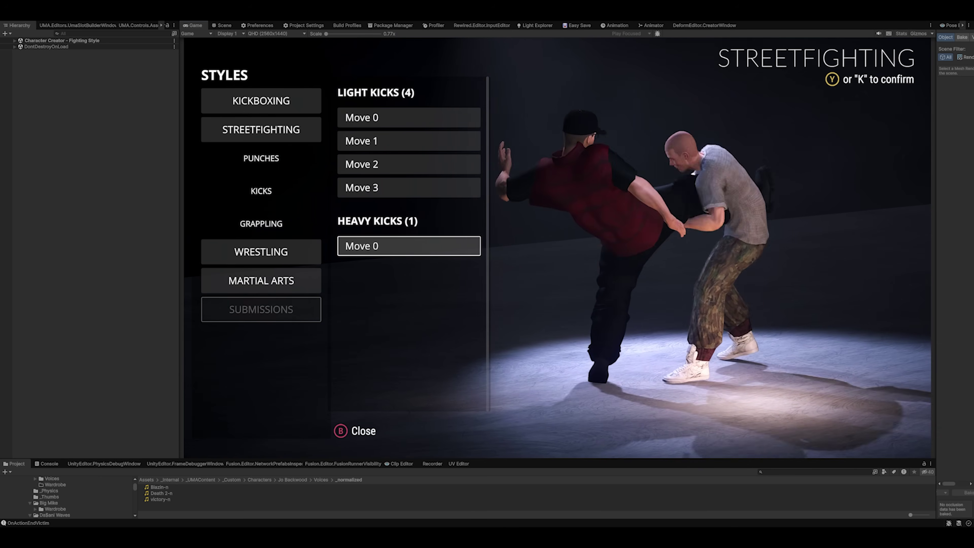
{"action": "key", "text": "Down"}
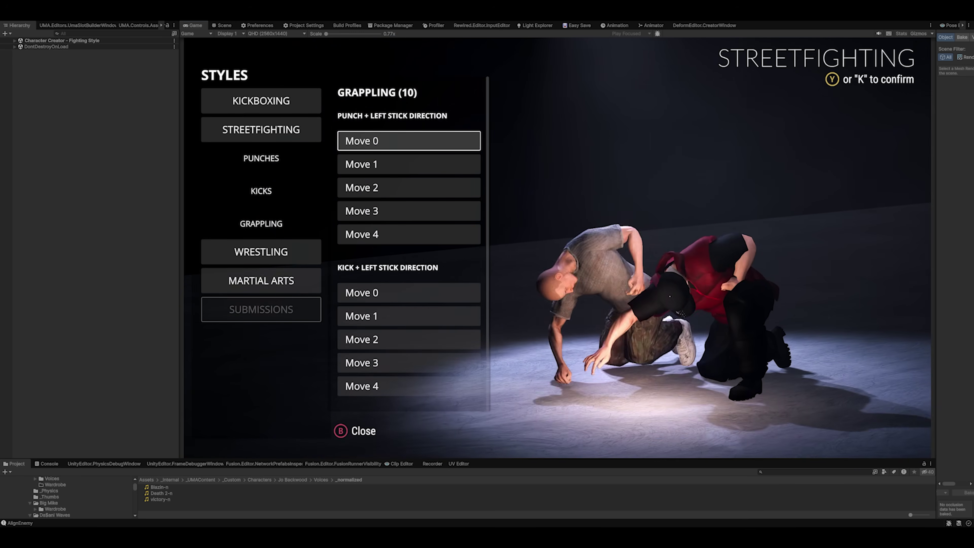
{"action": "left_click", "coordinate": [409, 316]}
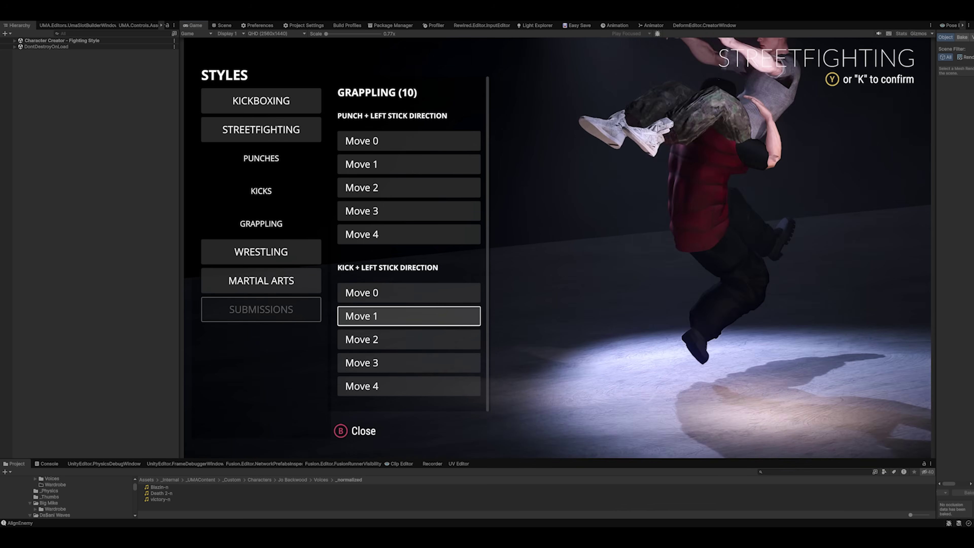
{"action": "key", "text": "Down"}
{"action": "key", "text": "Down"}
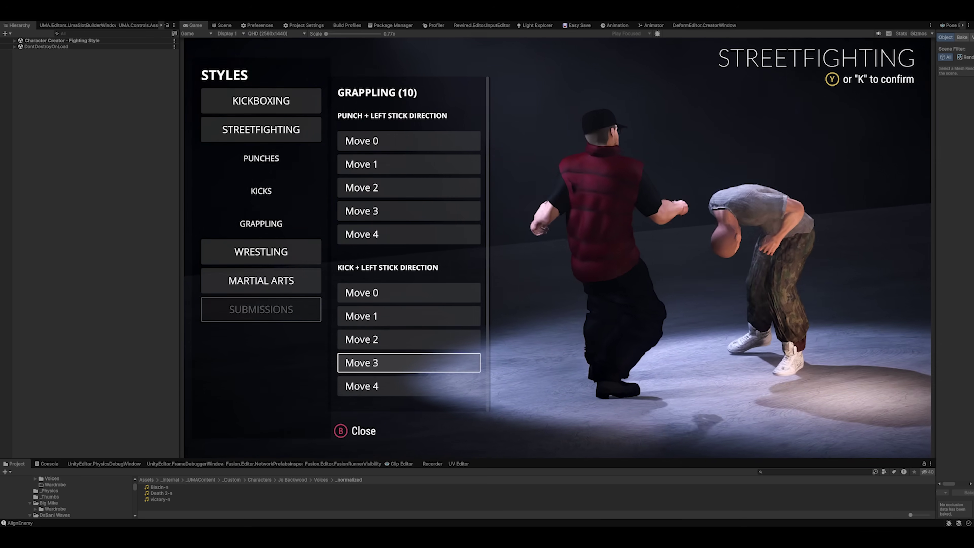
{"action": "key", "text": "k"}
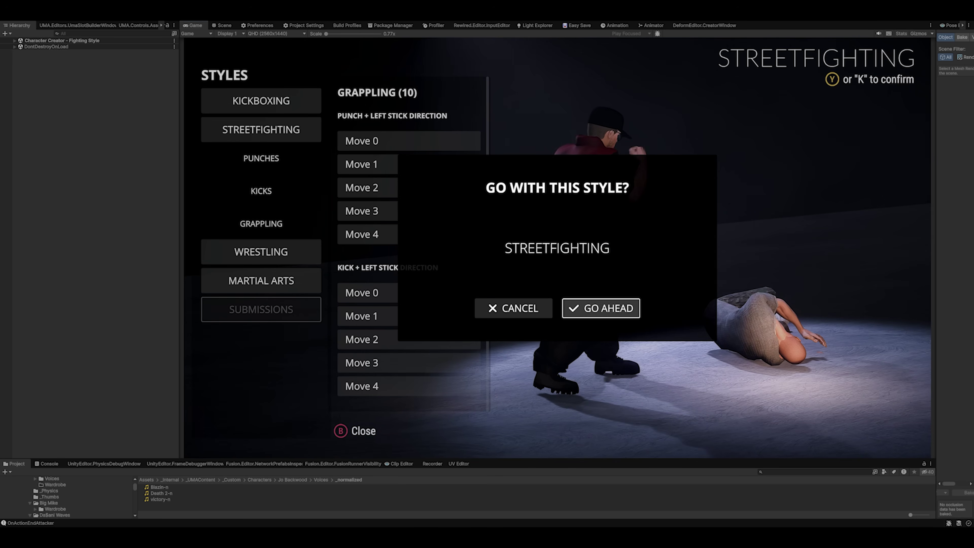
{"action": "key", "text": "k"}
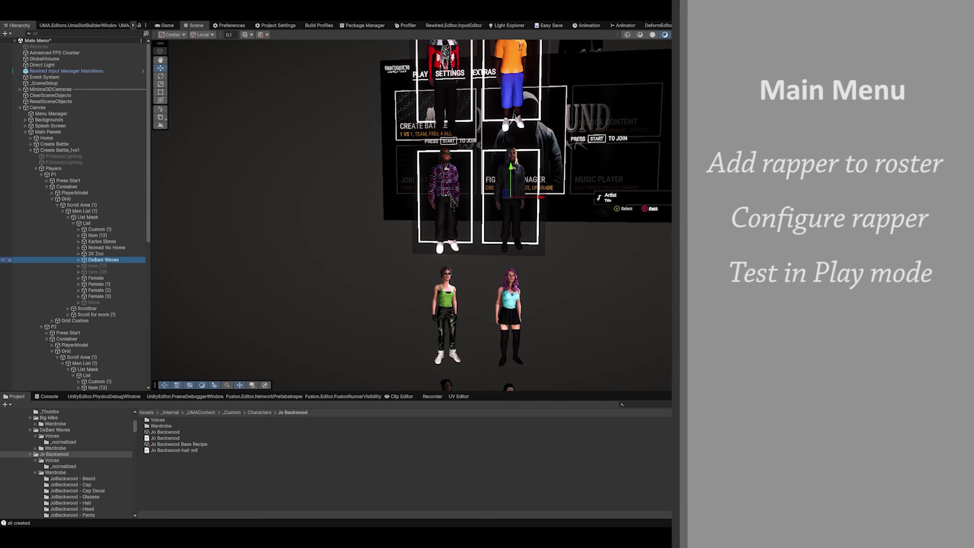
Duplicate the Da$ani Waves roster entry to make the Jo Backwood entry
{"action": "left_click", "coordinate": [104, 260]}
{"action": "key", "text": "ctrl+d"}
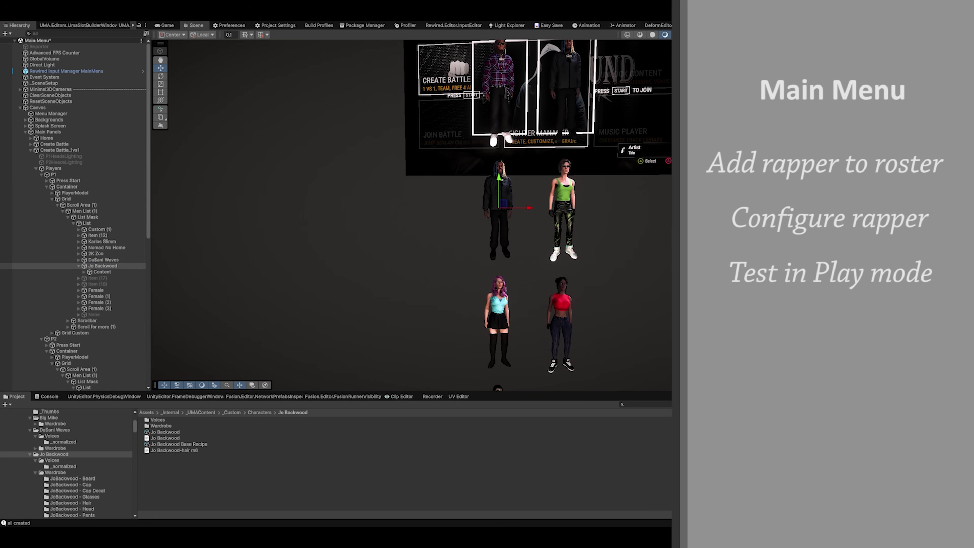
{"action": "left_click", "coordinate": [84, 271]}
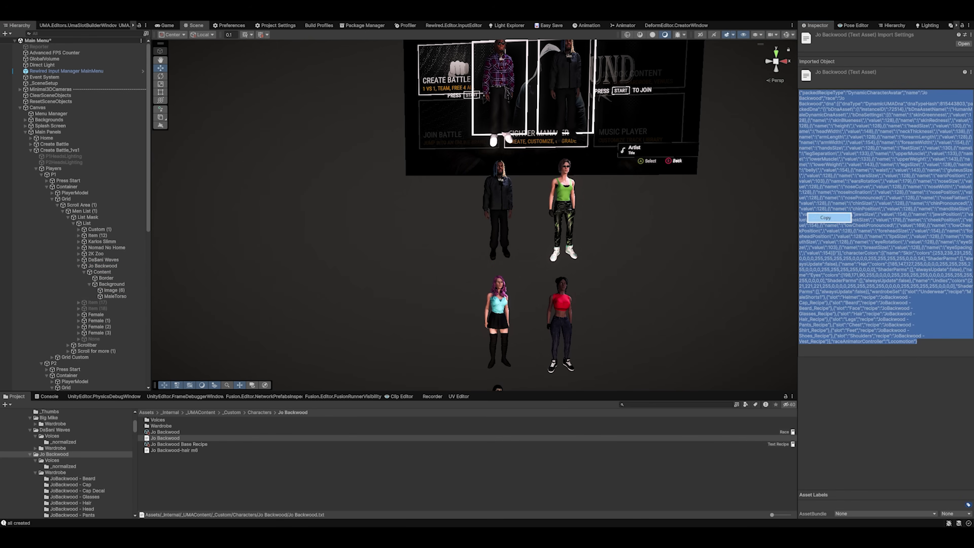
Assign the new fighter's head thumbnail as MaleTorso's Player Head
{"action": "left_click", "coordinate": [115, 296]}
{"action": "left_click", "coordinate": [917, 136]}
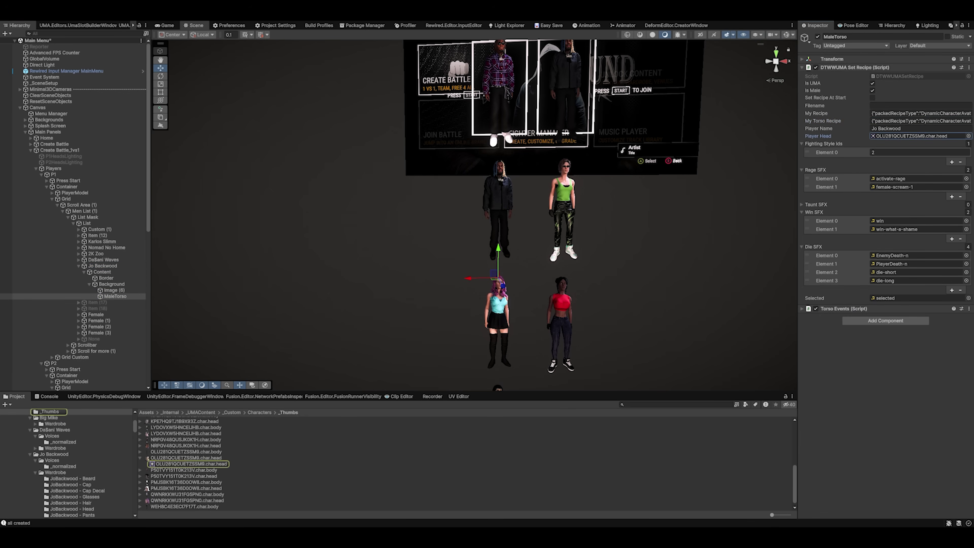
{"action": "left_click_drag", "start_coordinate": [772, 515], "coordinate": [789, 515]}
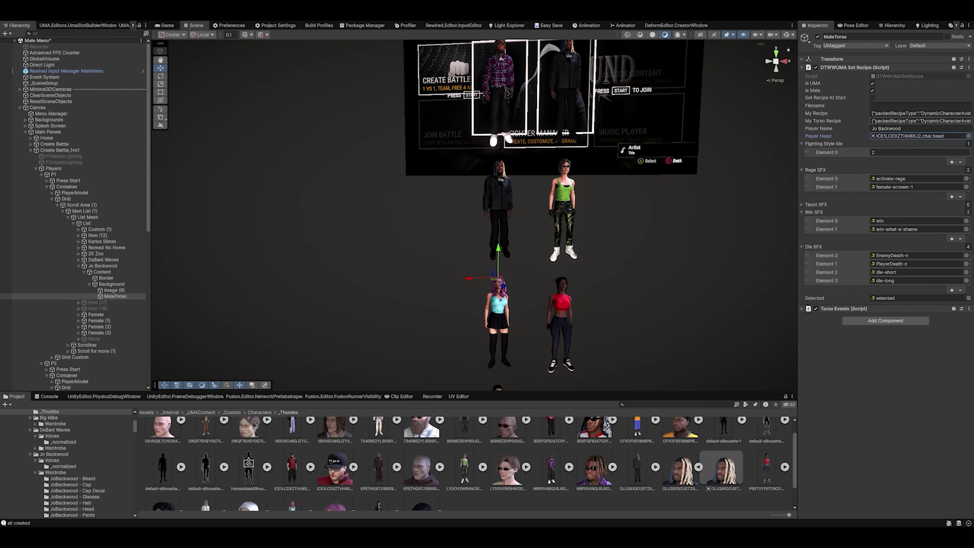
{"action": "left_click", "coordinate": [114, 290]}
{"action": "left_click_drag", "start_coordinate": [335, 468], "coordinate": [916, 176]}
Set Fighting Style 3 and the Blazin-n, Death 2-n and victory-n voice clips
{"action": "left_click", "coordinate": [116, 296]}
{"action": "left_click", "coordinate": [63, 466]}
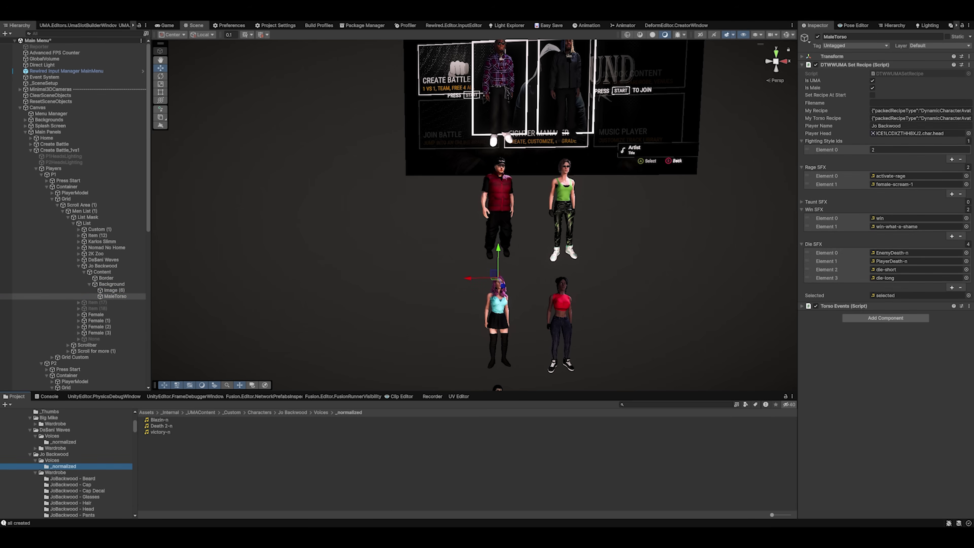
{"action": "type", "text": "3"}
{"action": "mouse_move", "coordinate": [159, 419]}
{"action": "left_mouse_down"}
{"action": "mouse_move", "coordinate": [916, 176]}
{"action": "mouse_move", "coordinate": [917, 261]}
{"action": "left_mouse_up"}
{"action": "left_click", "coordinate": [160, 432]}
{"action": "left_click_drag", "start_coordinate": [160, 432], "coordinate": [917, 218]}
{"action": "left_click", "coordinate": [102, 265]}
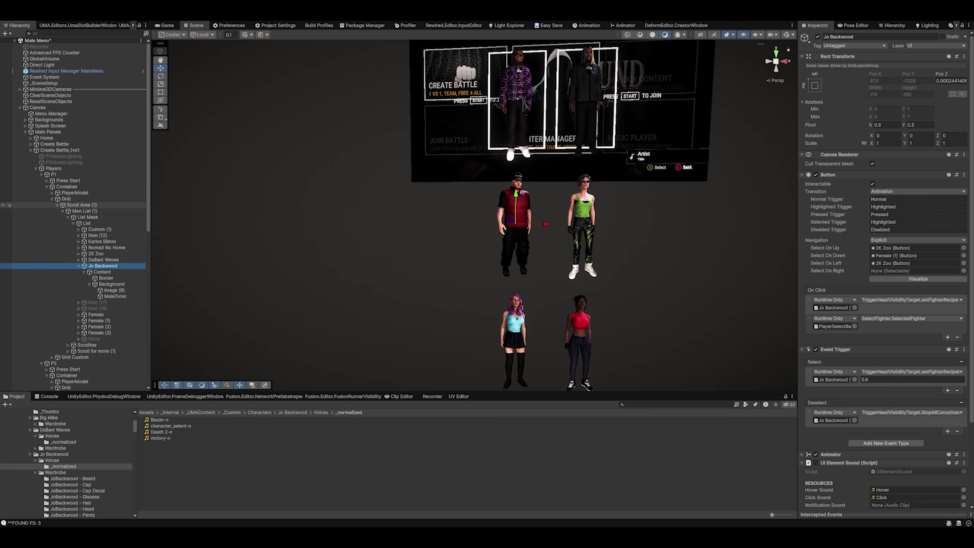
Change the roster Grid's Rect Transform Top from -490 to -4900 and enter Play mode
{"action": "left_click", "coordinate": [66, 199]}
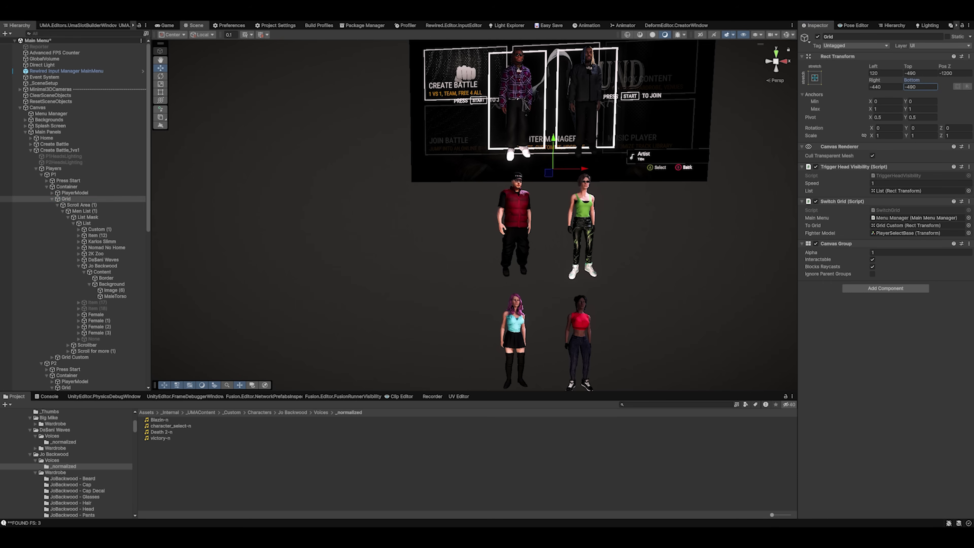
{"action": "type", "text": "0"}
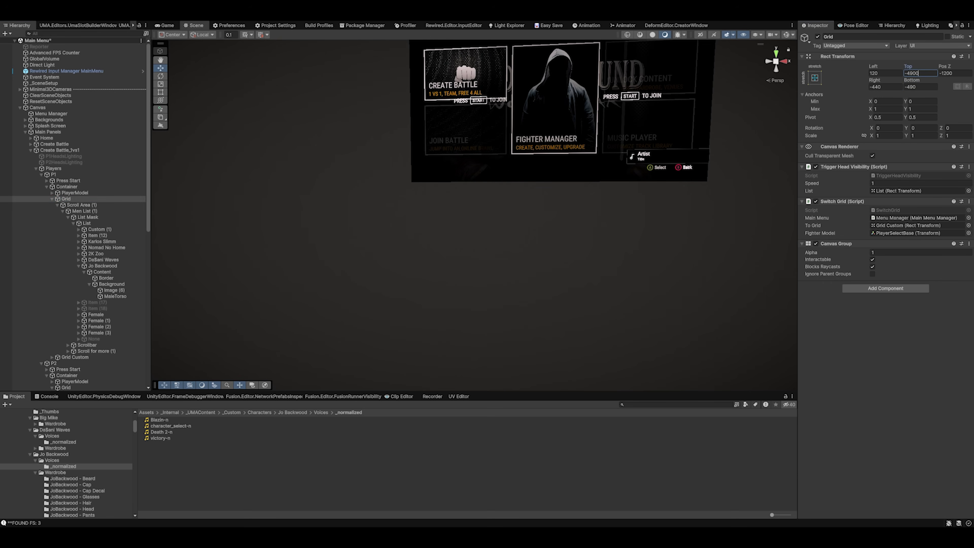
{"action": "left_click", "coordinate": [475, 16]}
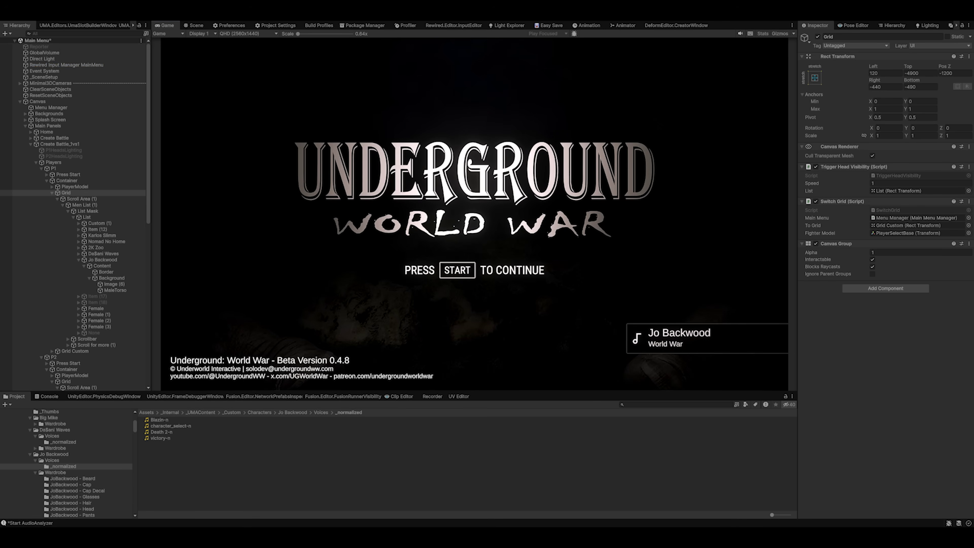
Start a Create Battle 1 VS 1 match, join as P1 and select Jo Backwood
{"action": "key", "text": "Return"}
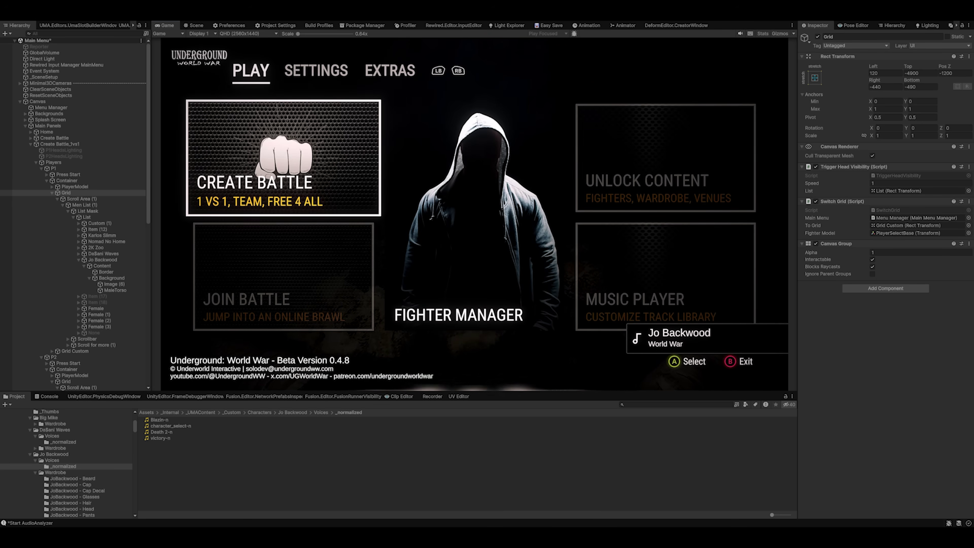
{"action": "key", "text": "Return"}
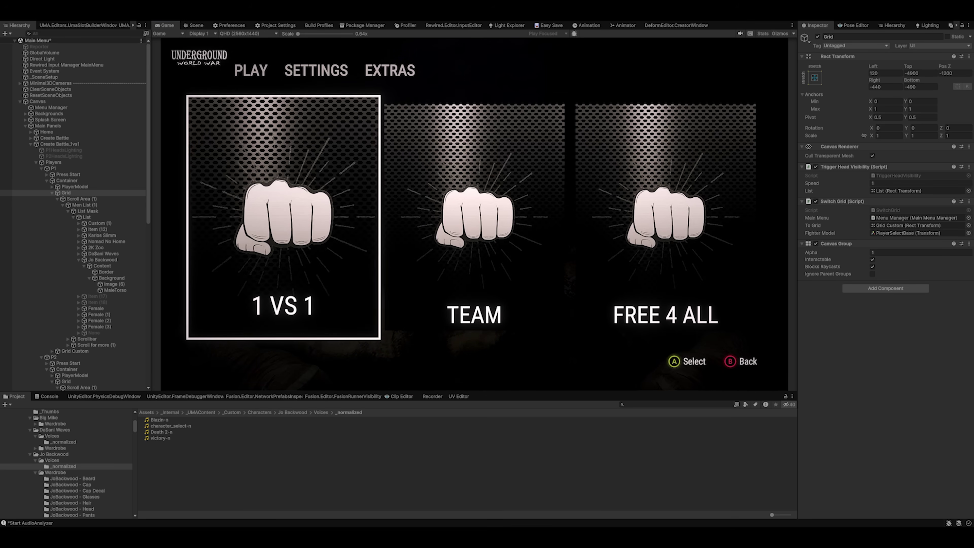
{"action": "key", "text": "Return"}
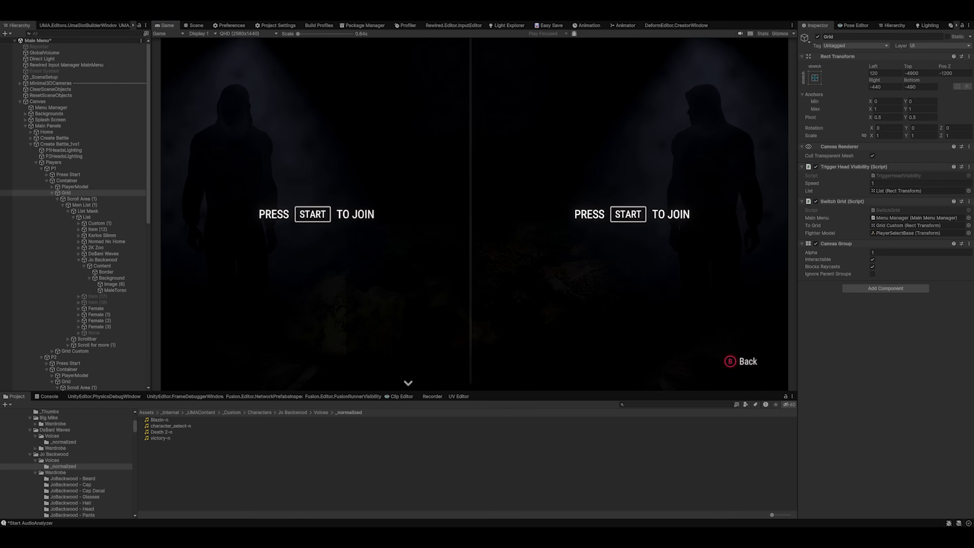
{"action": "key", "text": "Return"}
{"action": "key", "text": "Down"}
{"action": "key", "text": "Down"}
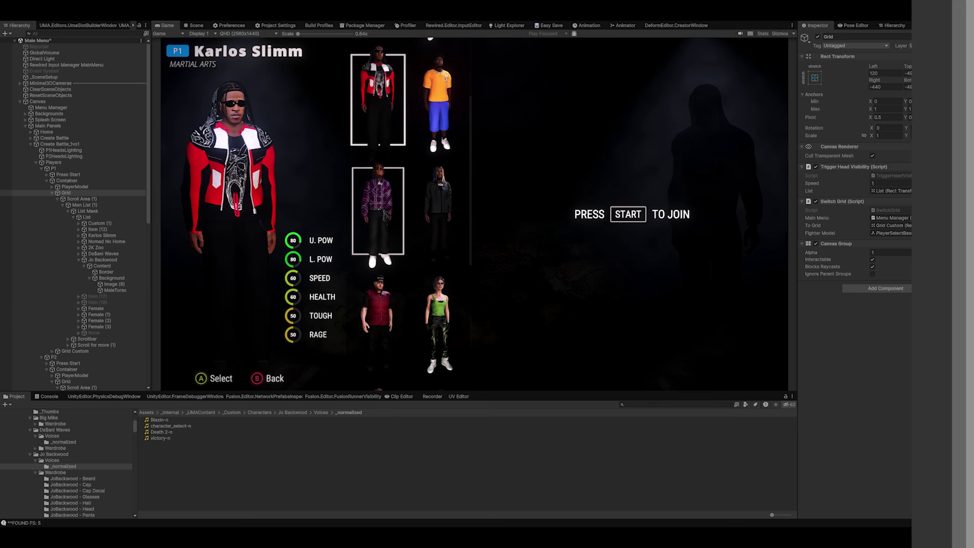
{"action": "key", "text": "Down"}
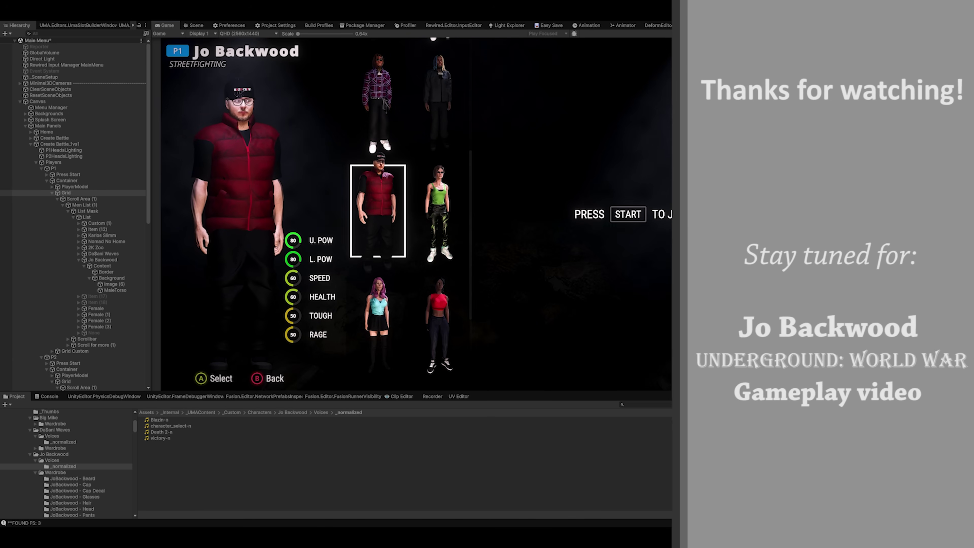
{"action": "key", "text": "Return"}
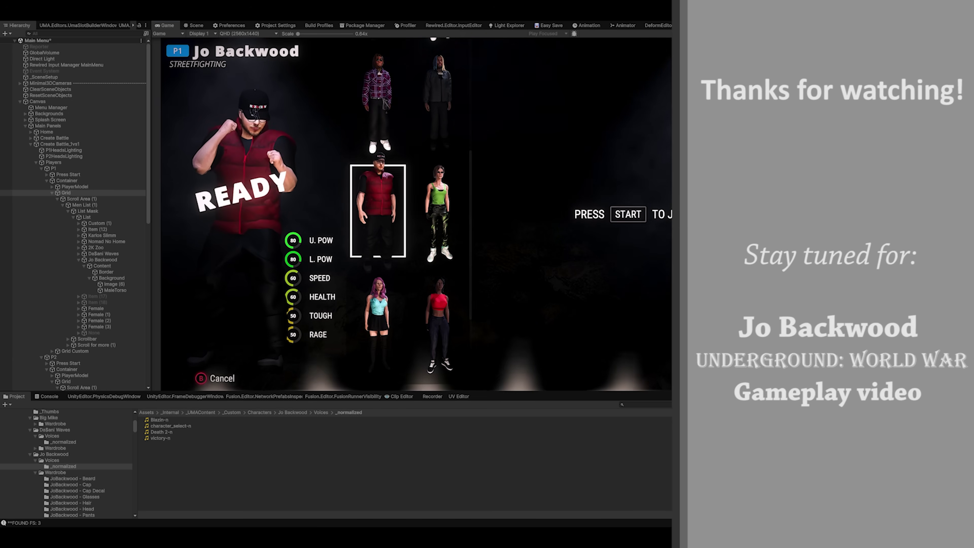